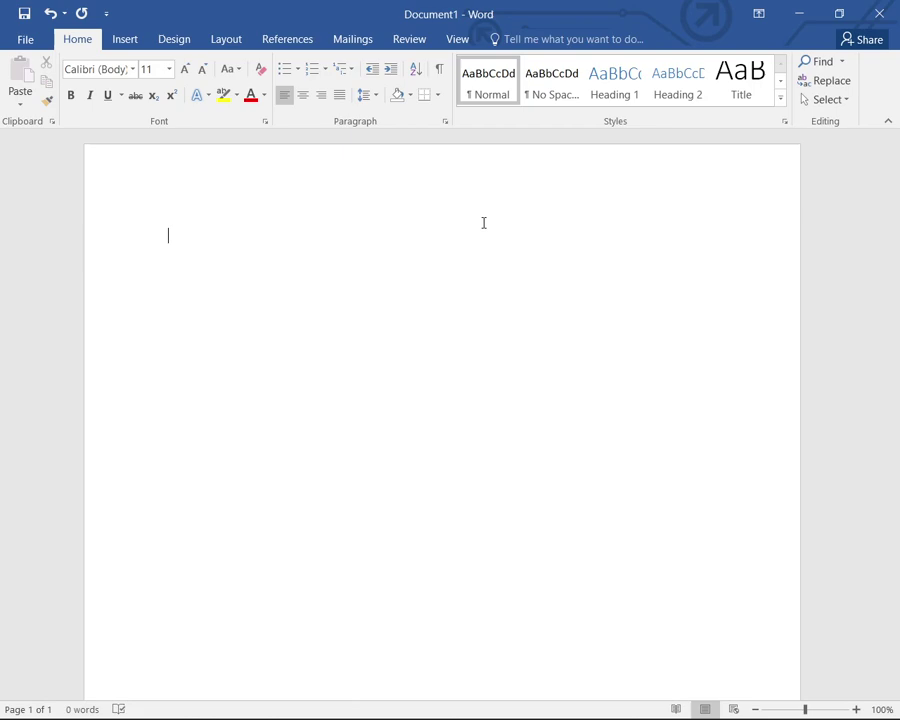
- Type 'moin' on the blank page and check its font with the JAWS Insert+F readout
text(mo)
text(in)
key(Insert+f)
key(Insert+f)
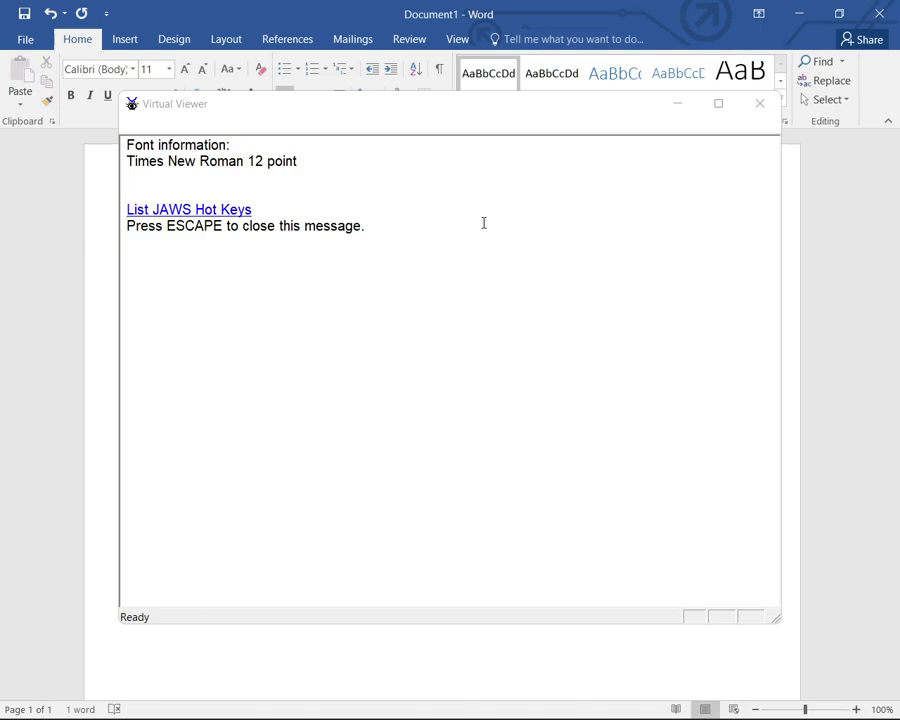
key(Escape)
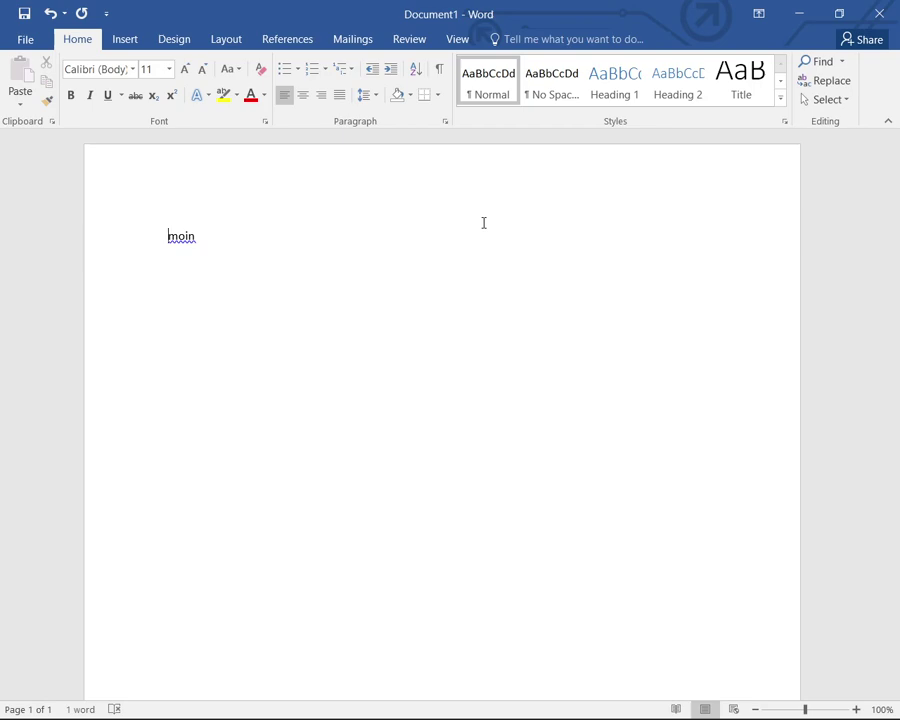
- Select 'moin' and open its Font dialog with Ctrl+D, moving past the Font box
key(ctrl+a)
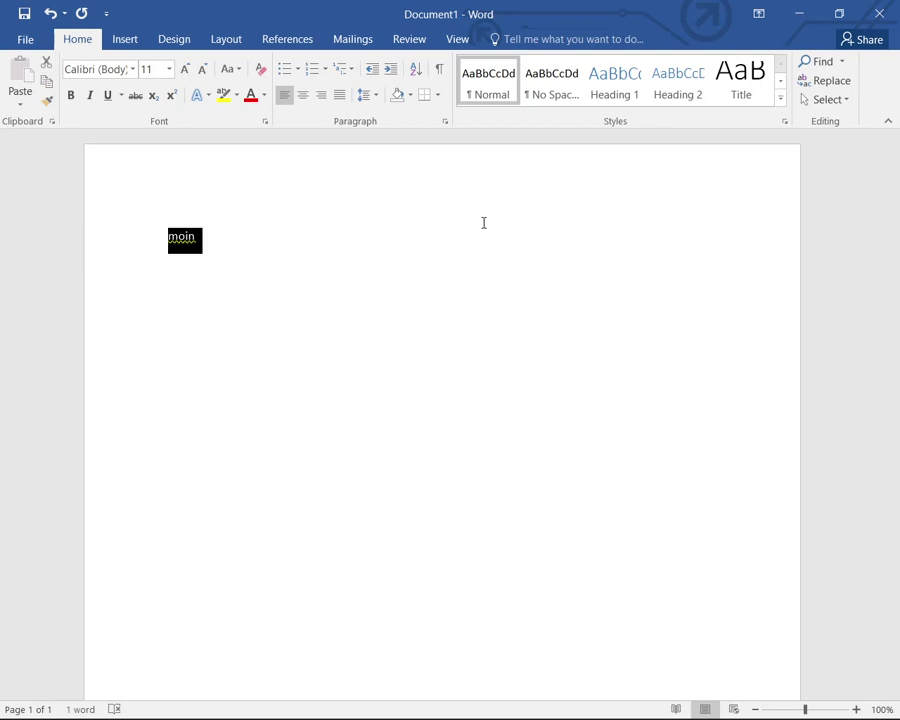
key(ctrl+d)
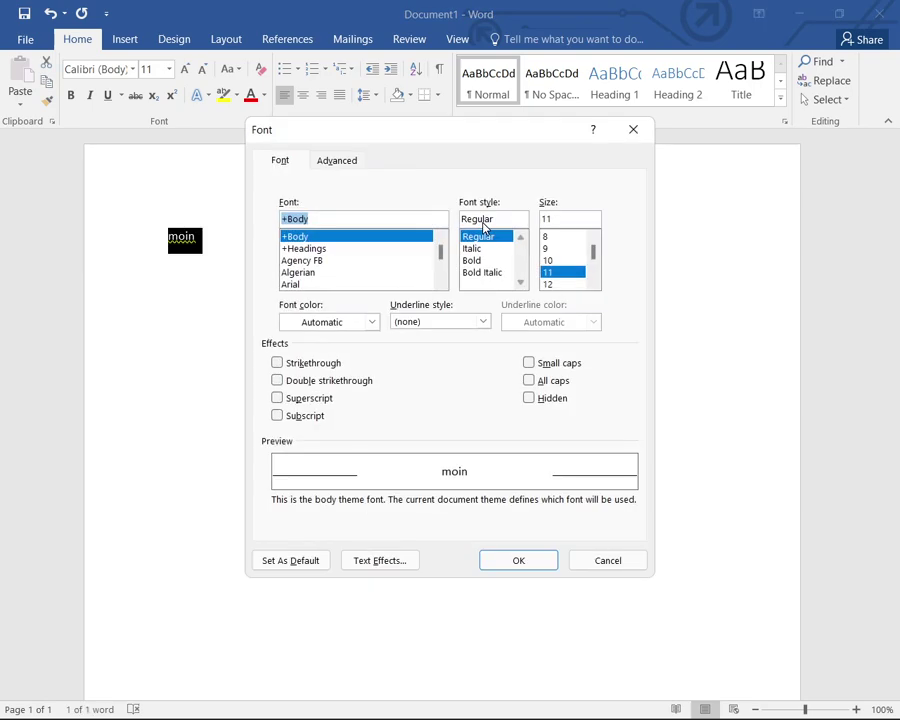
key(Tab)
key(Tab)
- Preview sizes from 8 up to 72 pt for 'moin' in the Size list
key(Down)
key(Down)
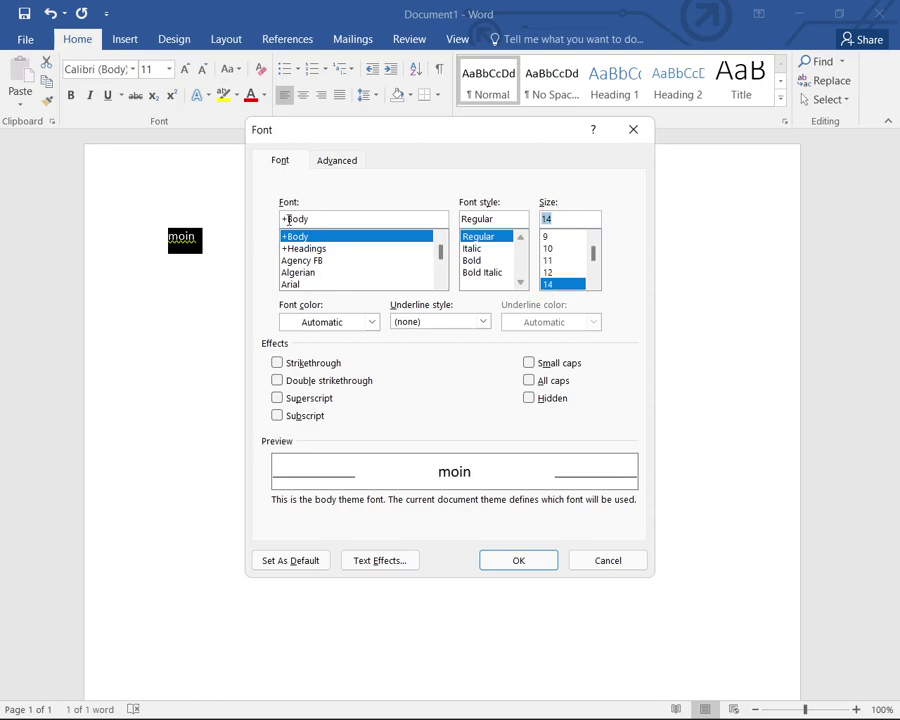
key(Down)
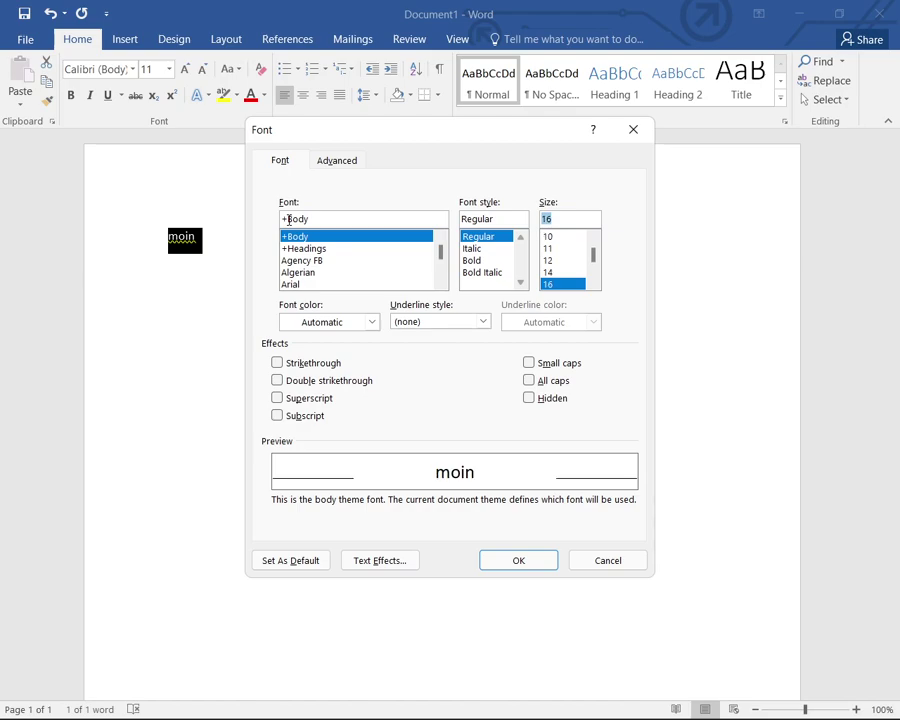
key(Up)
key(Up)
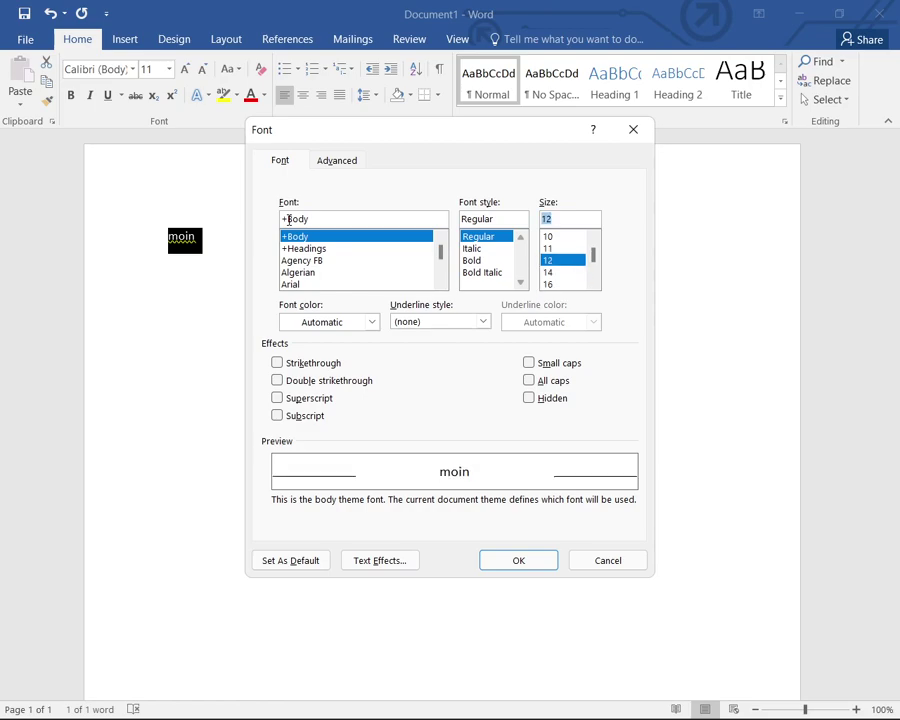
key(Up)
key(Up)
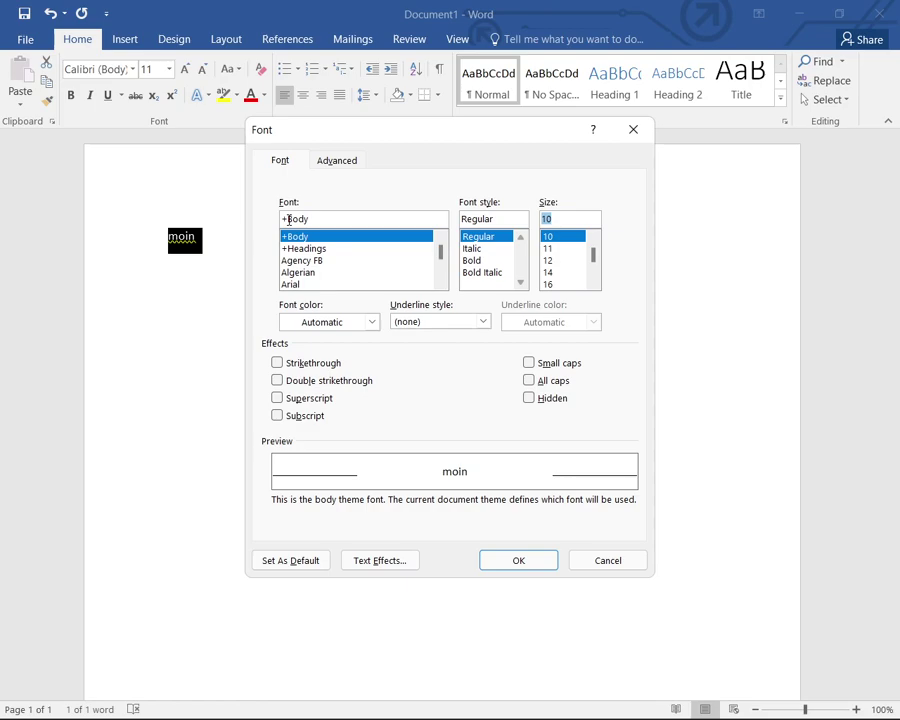
key(Up)
key(Up)
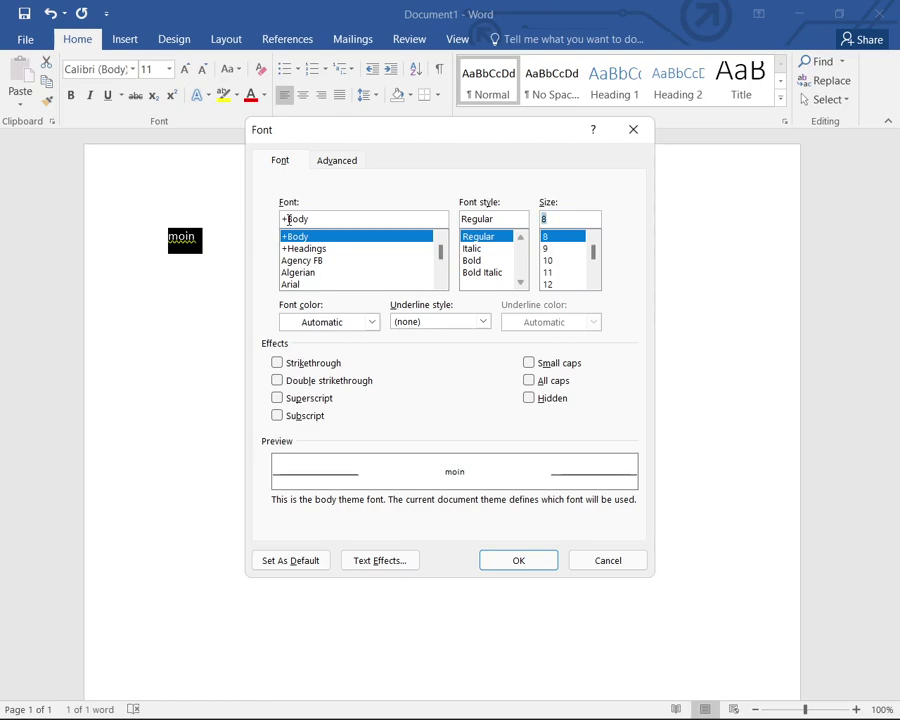
key(Down)
key(Down)
key(Down)
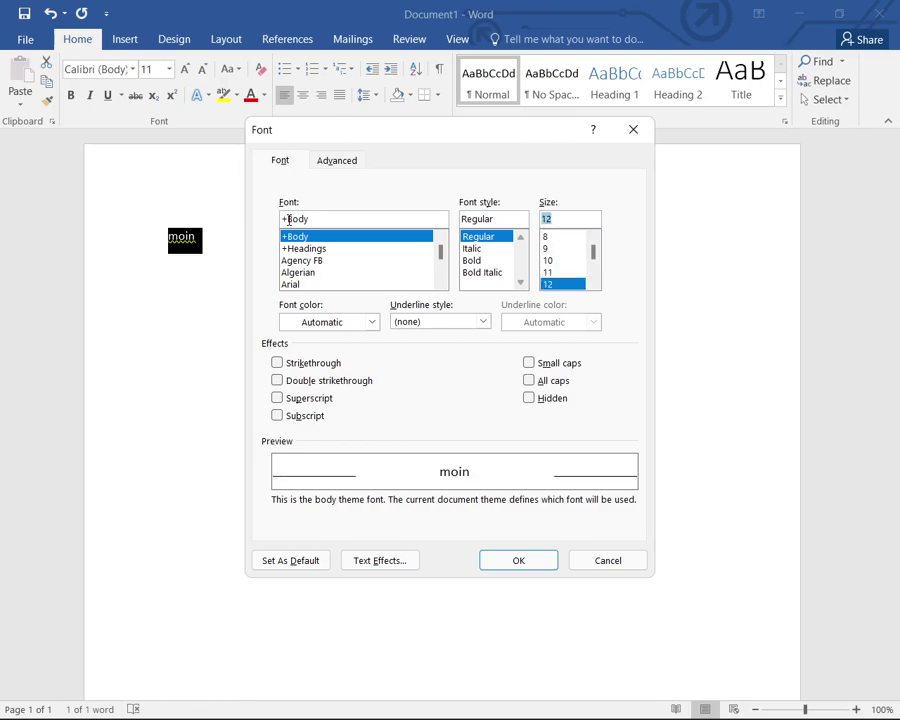
key(Down)
key(Down)
key(Down)
key(Down)
key(Down)
key(Down)
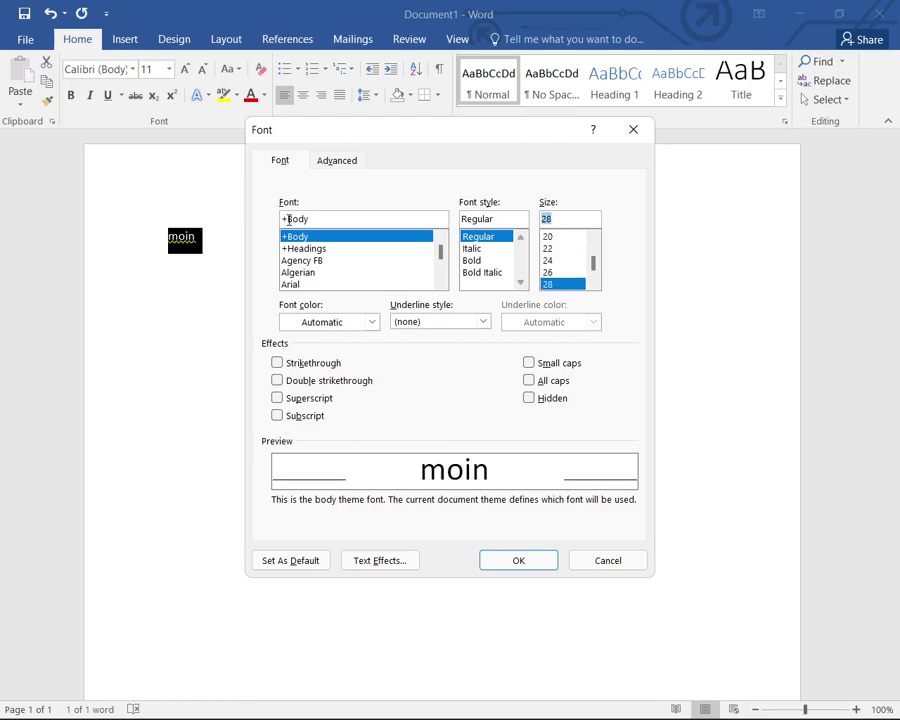
key(Down)
key(Down)
key(Down)
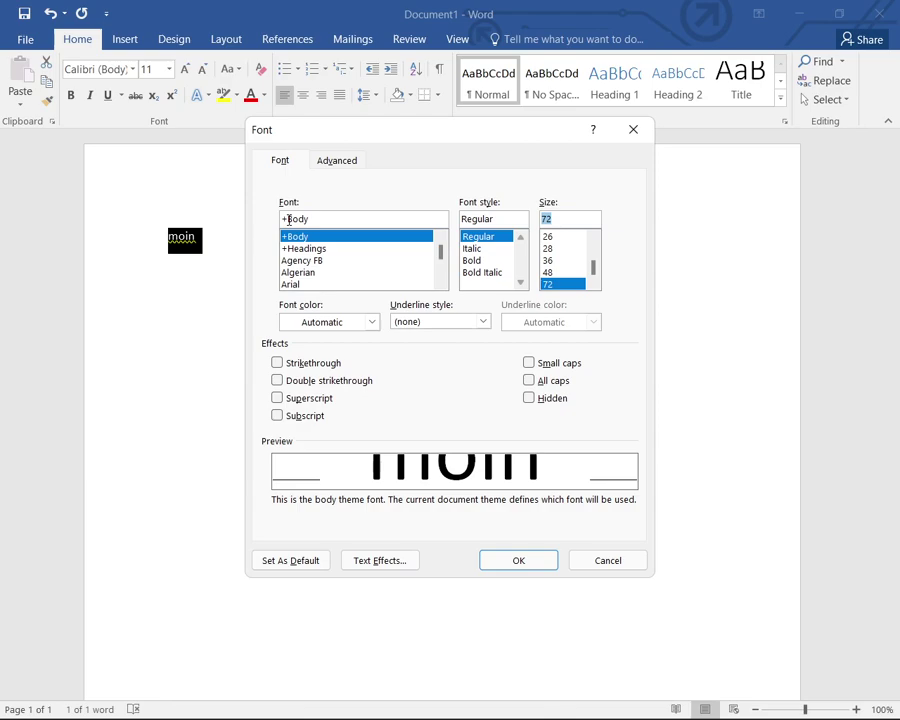
key(Up)
key(Down)
- Set 'moin' to 18 pt, confirm the Font dialog, and deselect the word
key(shift+Tab)
key(shift+Tab)
key(Tab)
key(Tab)
key(Up)
key(Up)
key(Up)
key(Up)
key(Up)
key(Up)
key(Up)
key(Up)
key(Up)
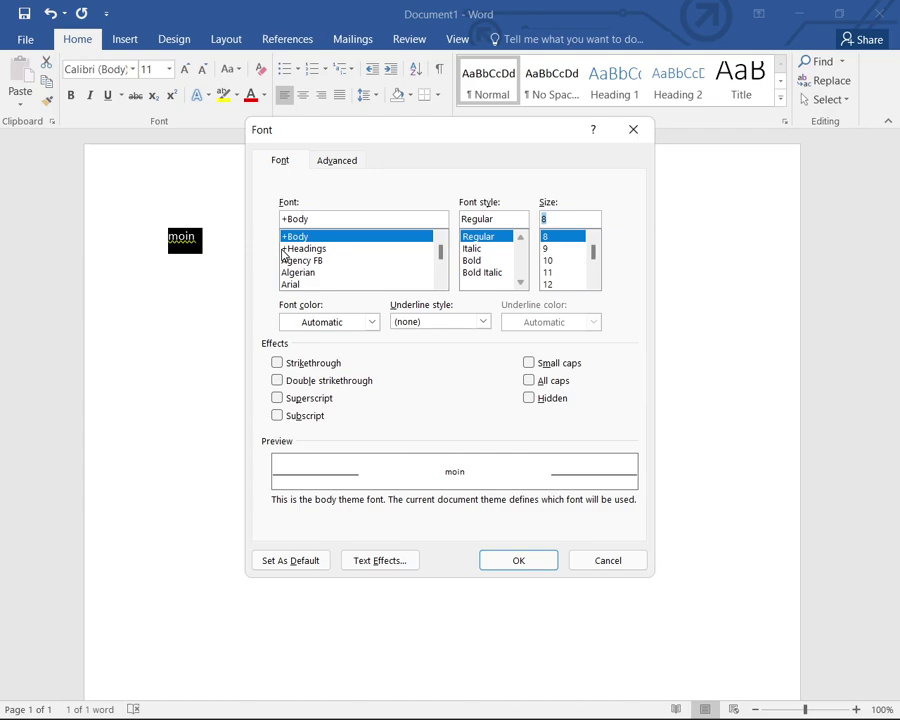
key(Down)
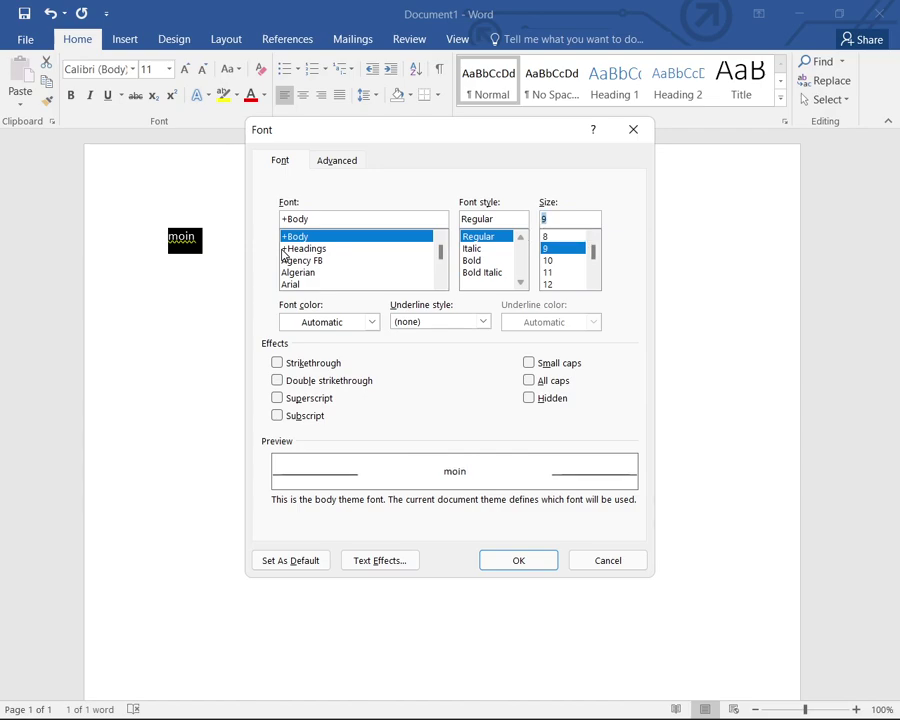
key(Down)
key(Down)
key(Down)
key(Down)
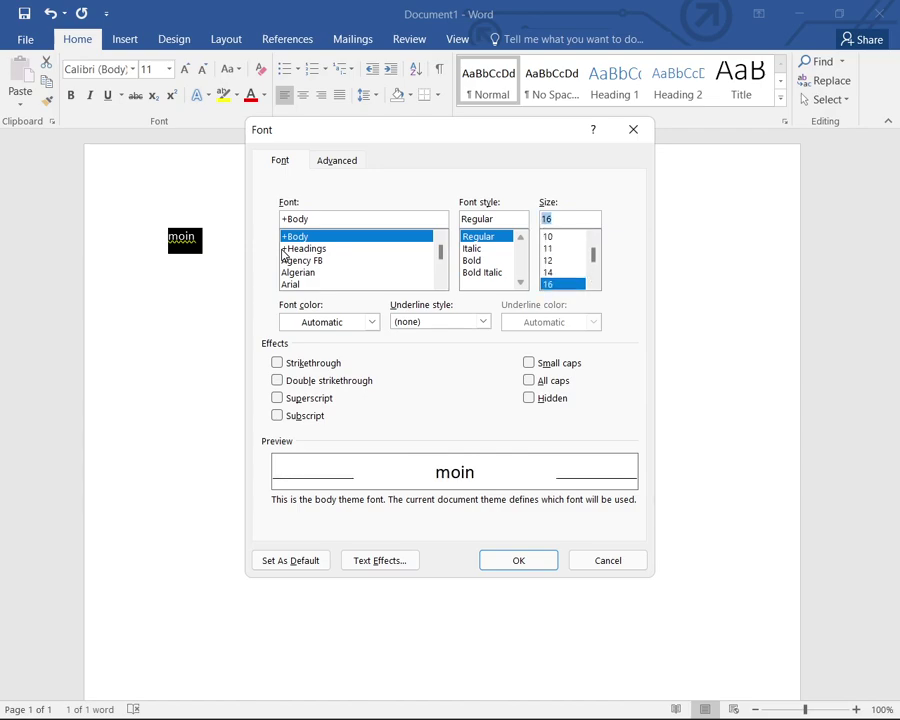
key(Down)
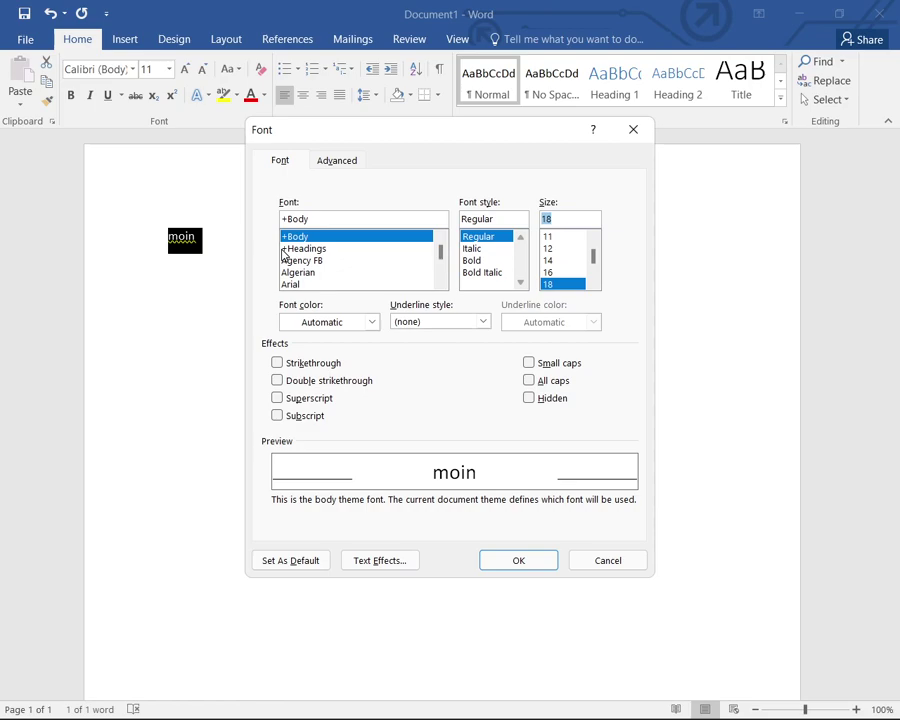
key(Return)
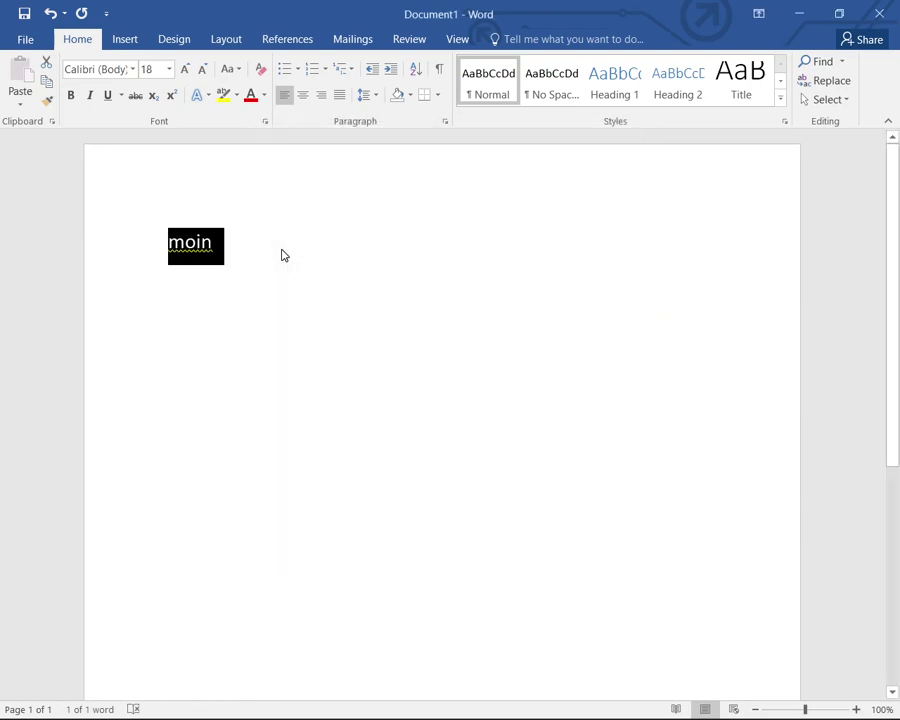
key(Left)
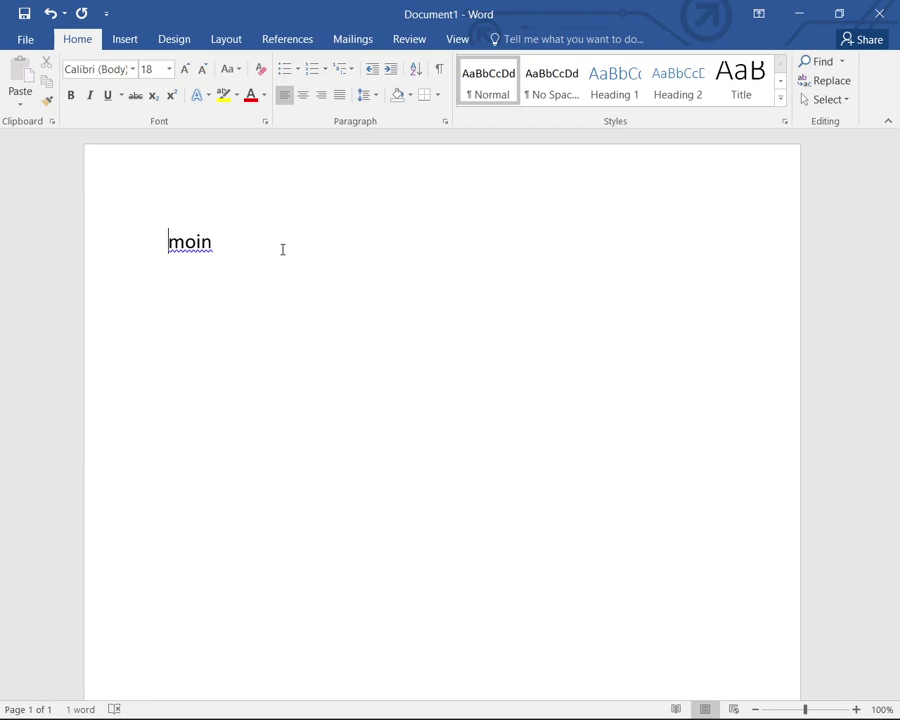
key(Insert+f)
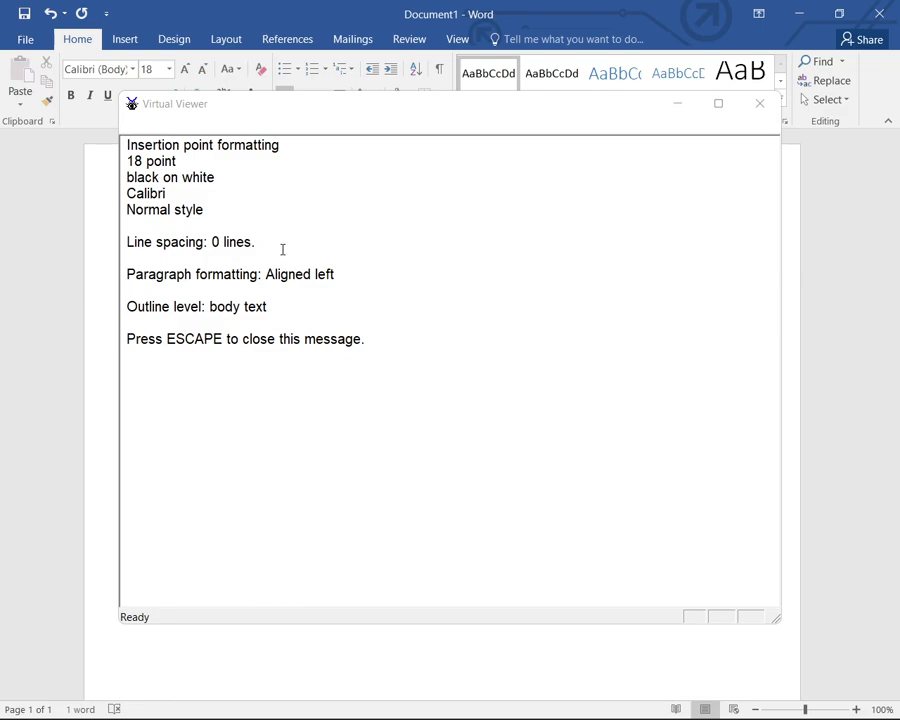
key(Escape)
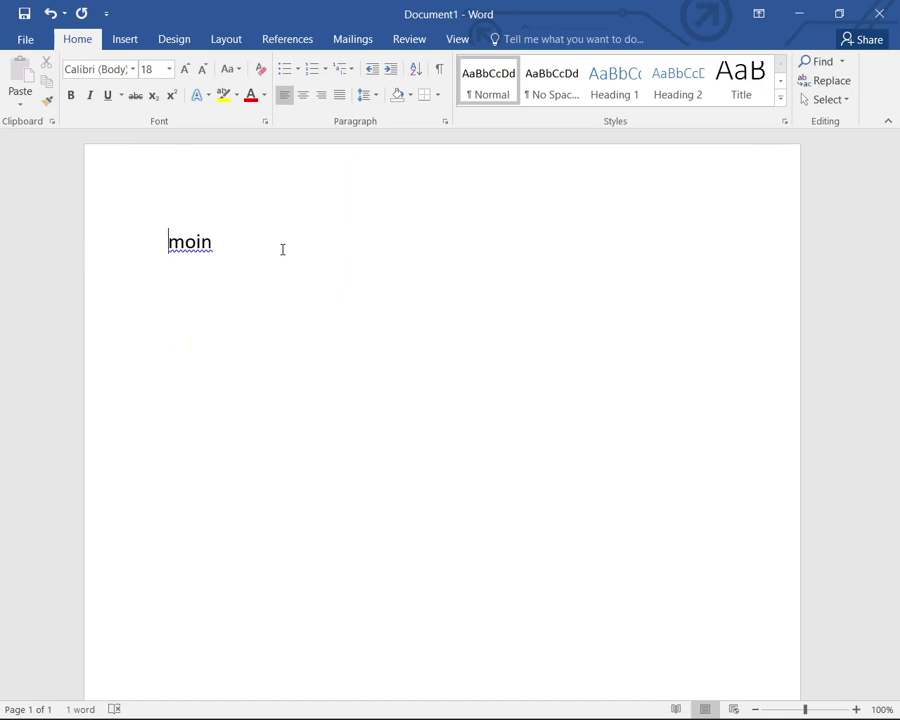
key(shift+End)
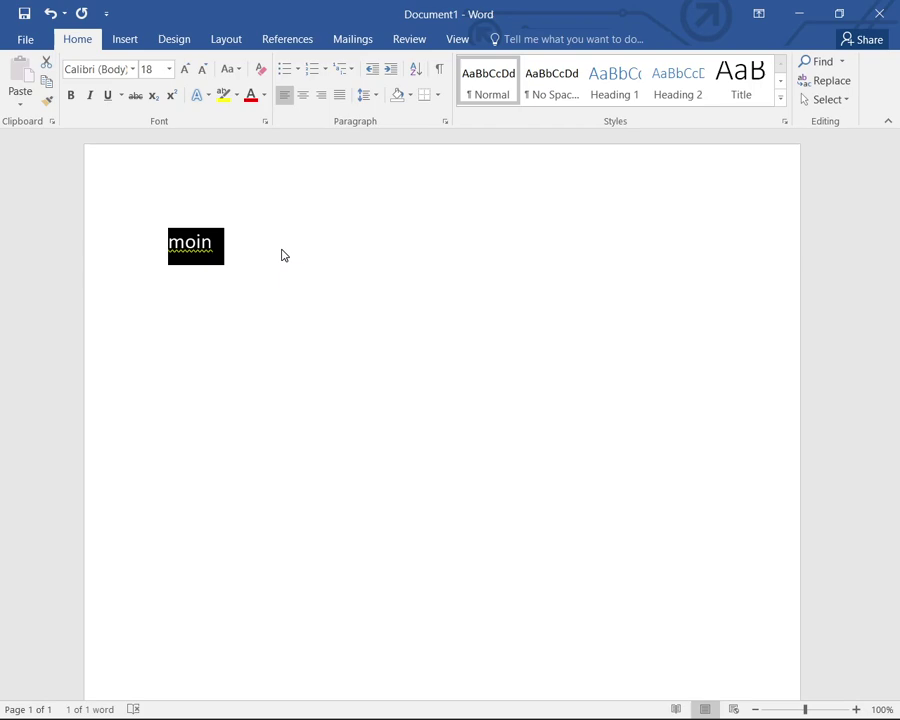
- Reopen the Font dialog, set 'moin' from 18 down to 9 pt, confirm, and deselect
key(ctrl+d)
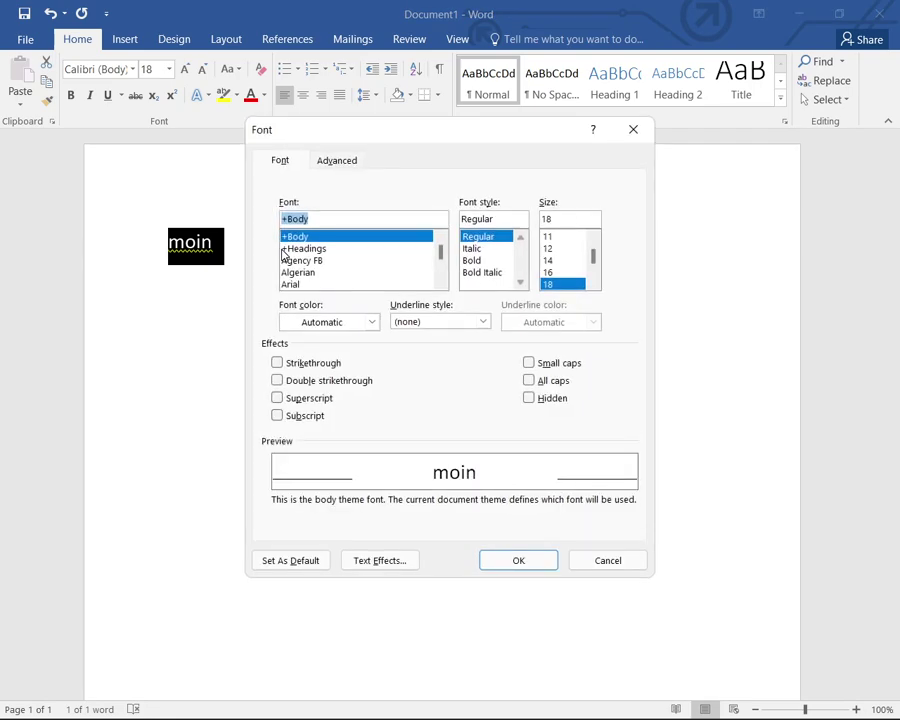
key(Tab)
key(Tab)
key(Up)
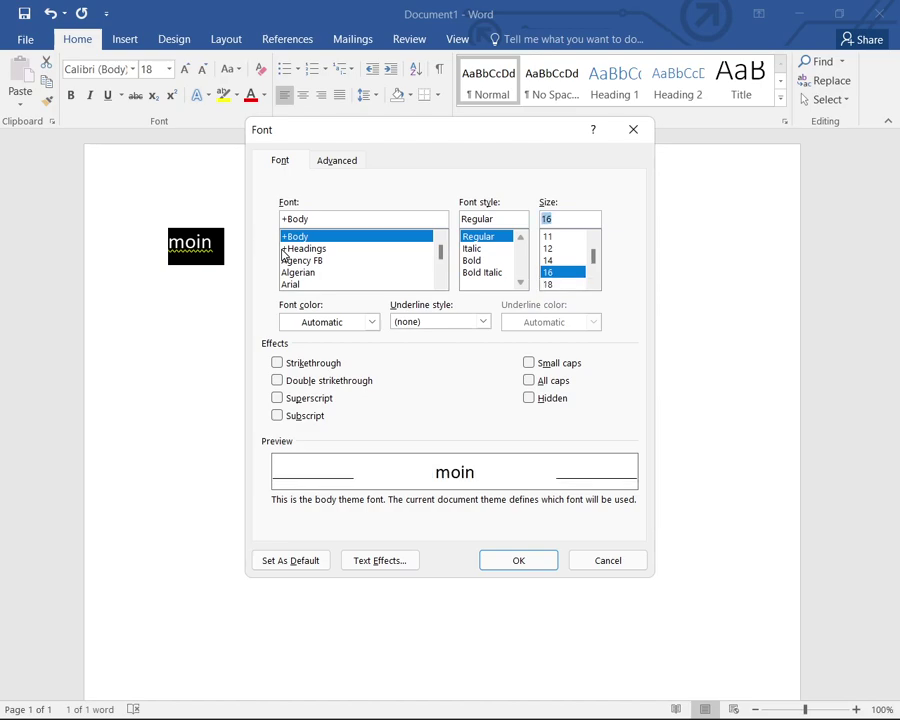
key(Up)
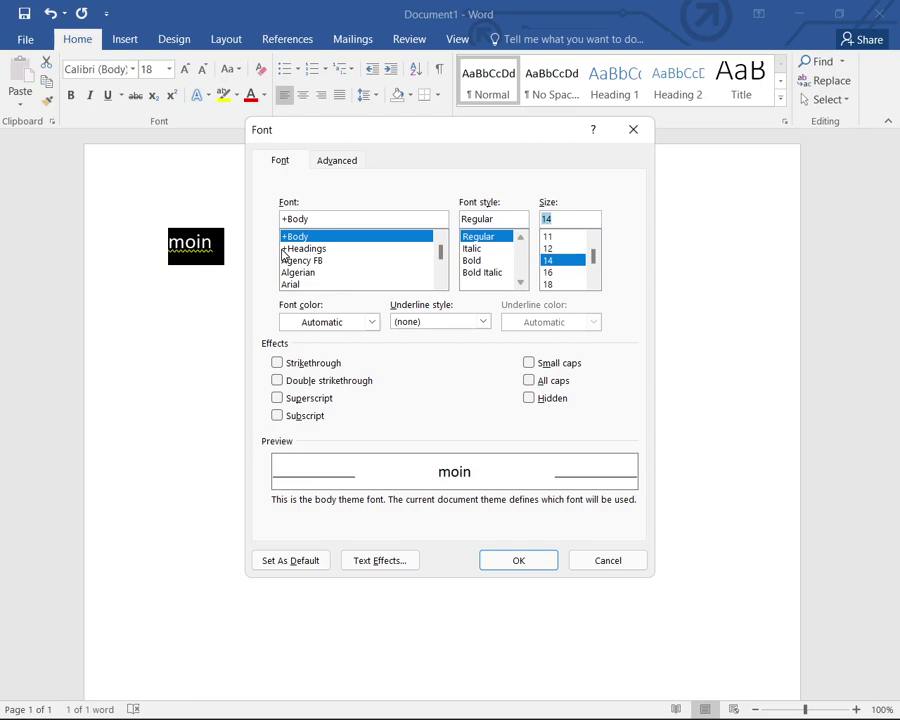
key(Up)
key(Up)
key(Up)
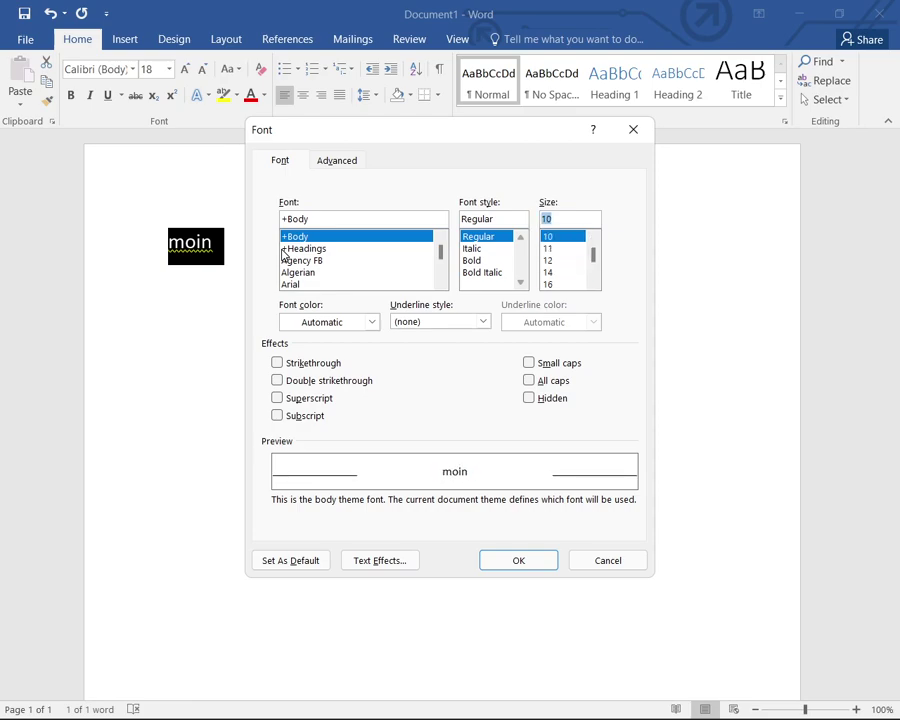
key(Down)
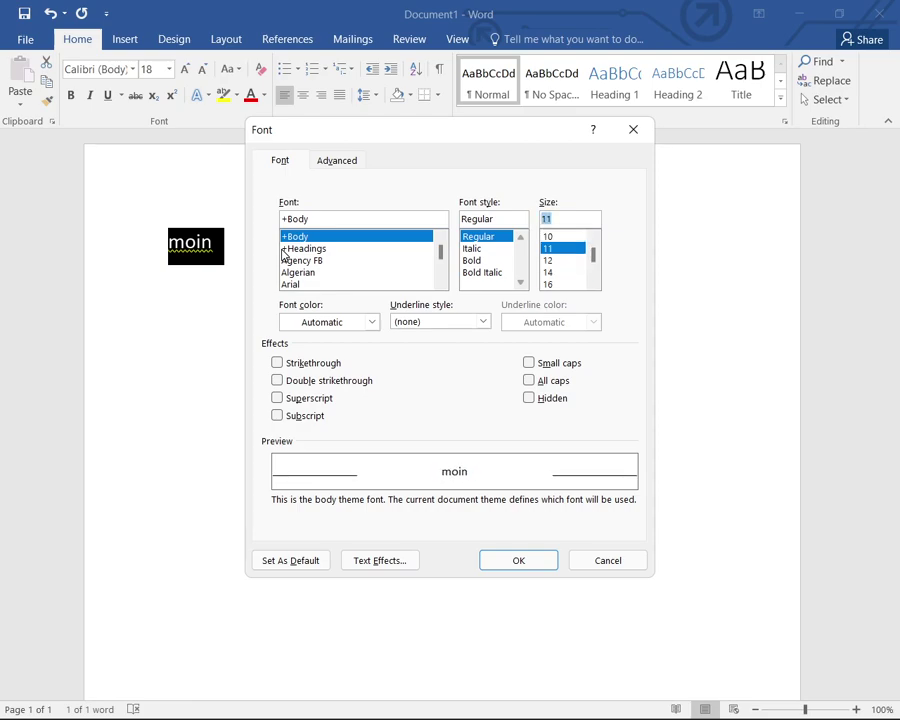
key(Up)
key(Down)
key(Up)
key(Up)
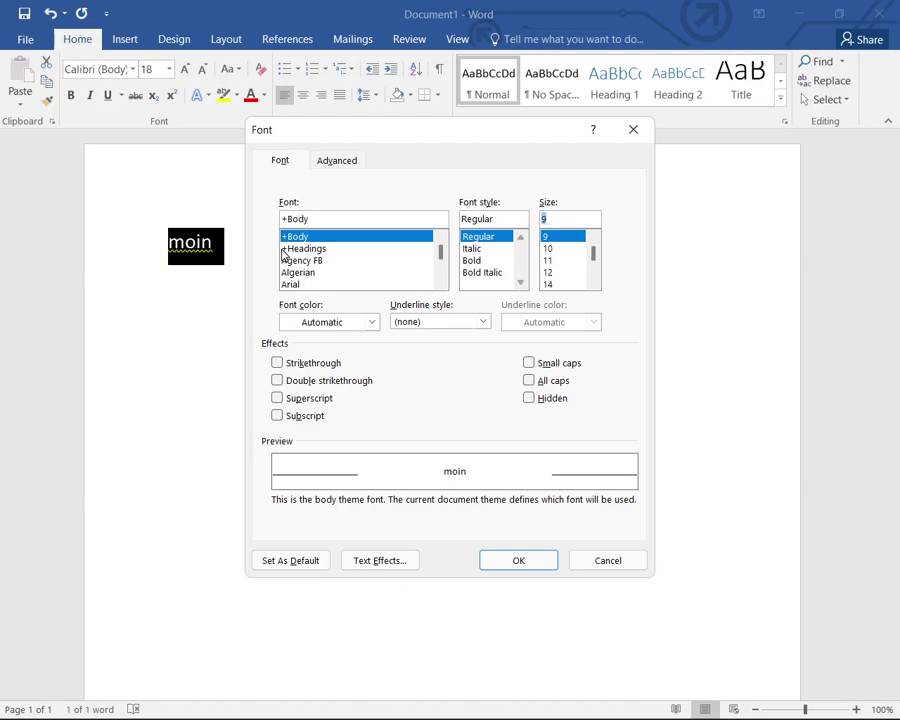
key(Return)
click(282, 249)
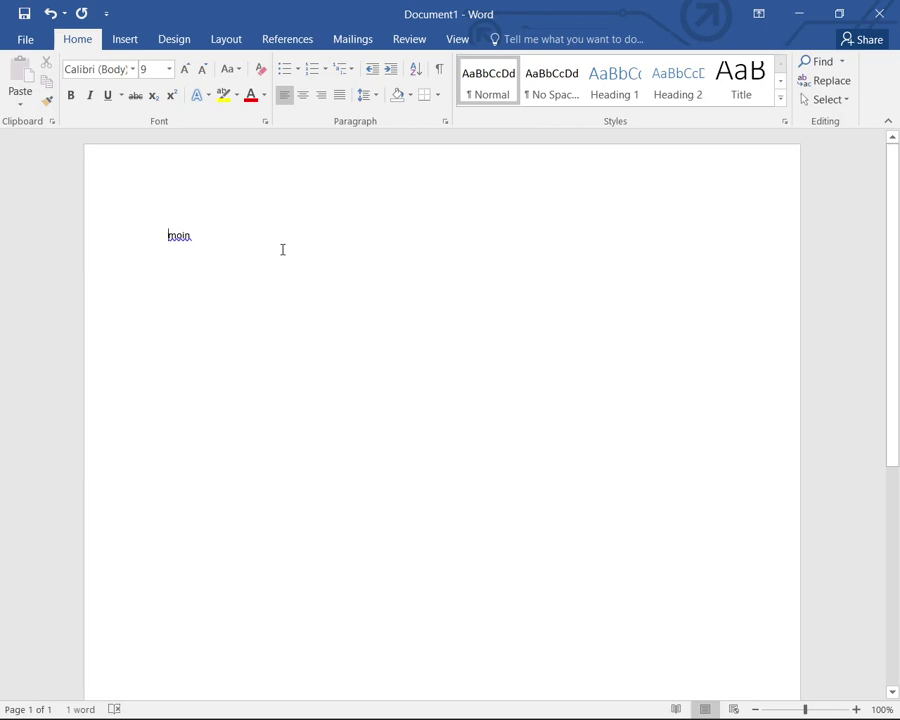
- Confirm via JAWS formatting readouts that 'moin' is 9 pt Calibri, then reselect it
key(Insert+f)
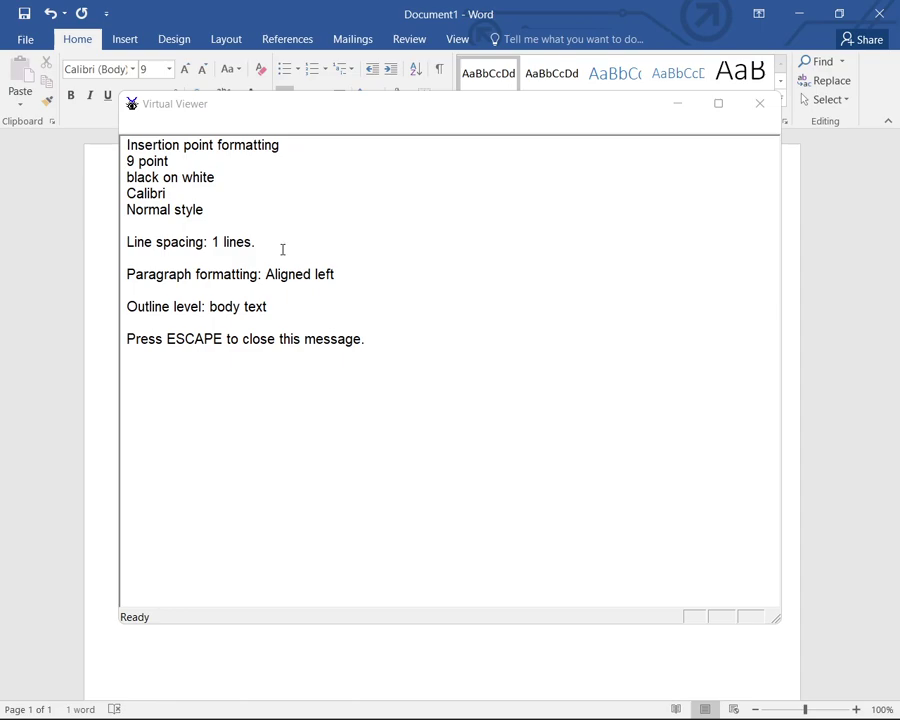
key(Escape)
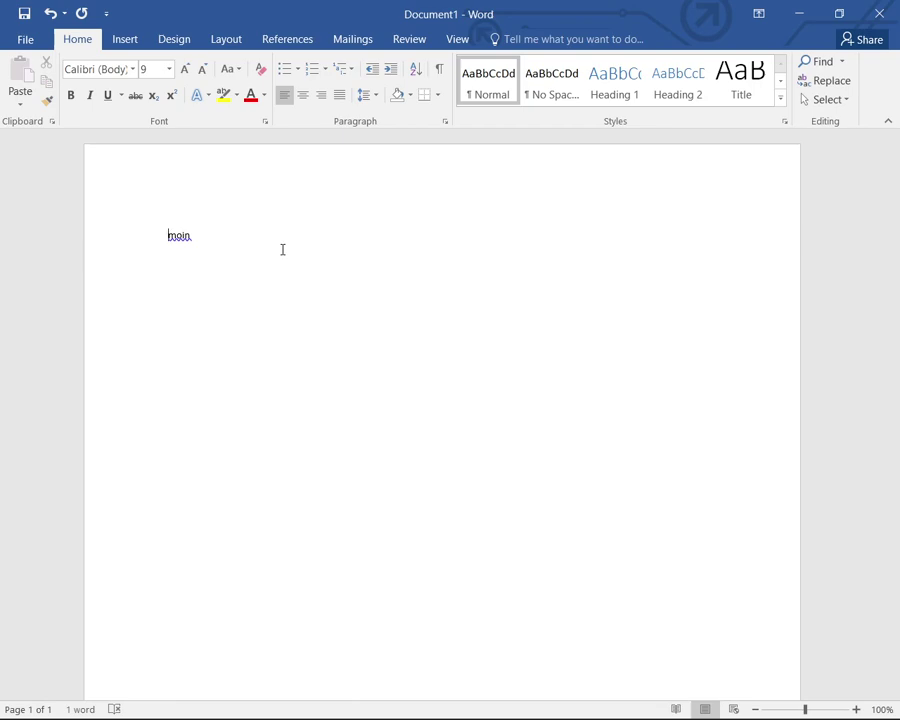
key(ctrl+a)
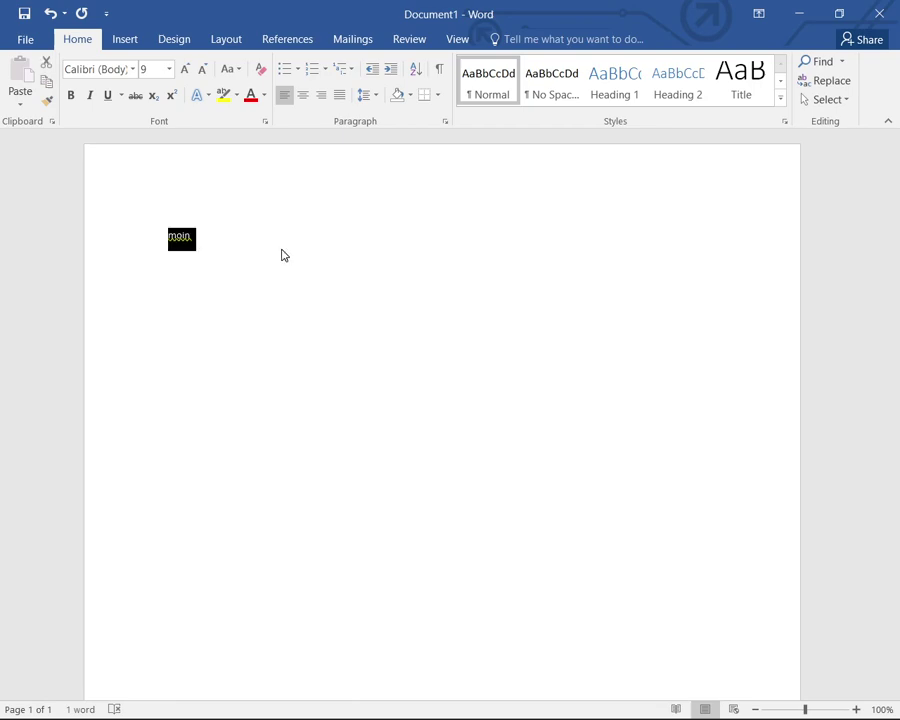
key(Left)
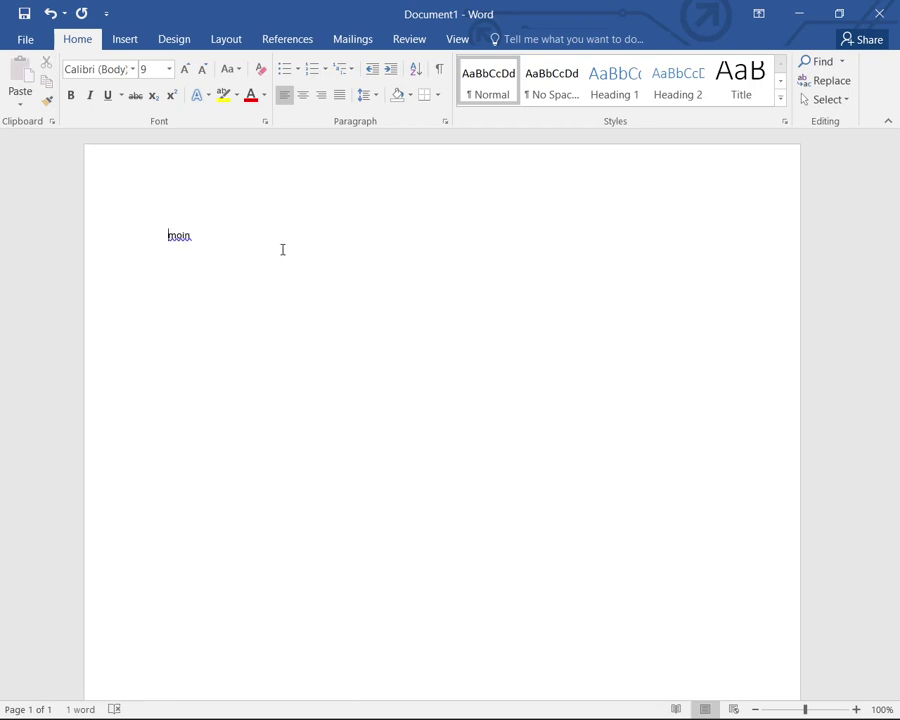
key(insert+f1)
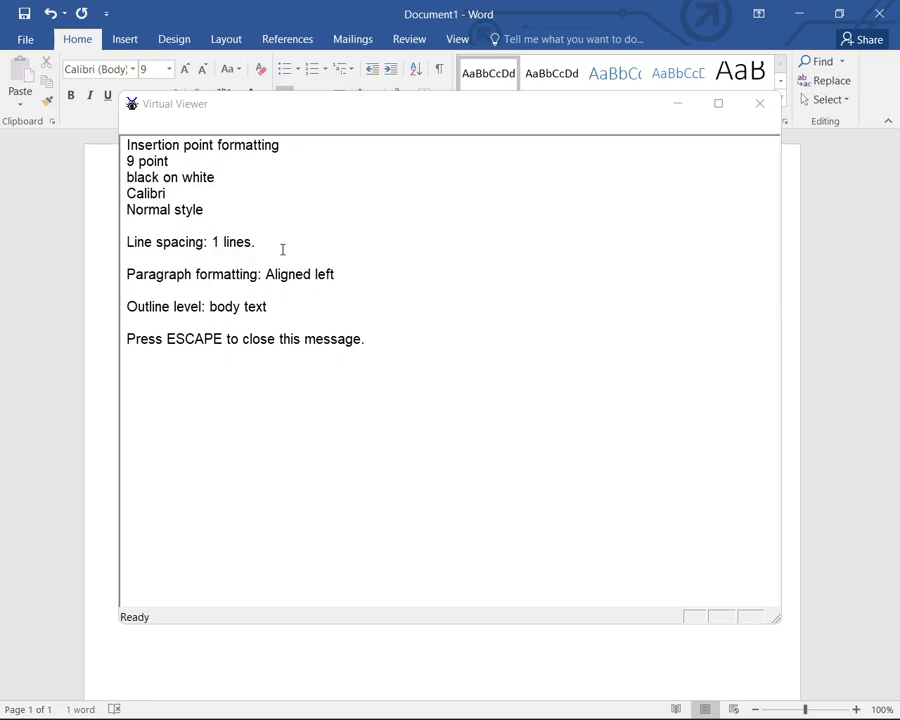
key(Escape)
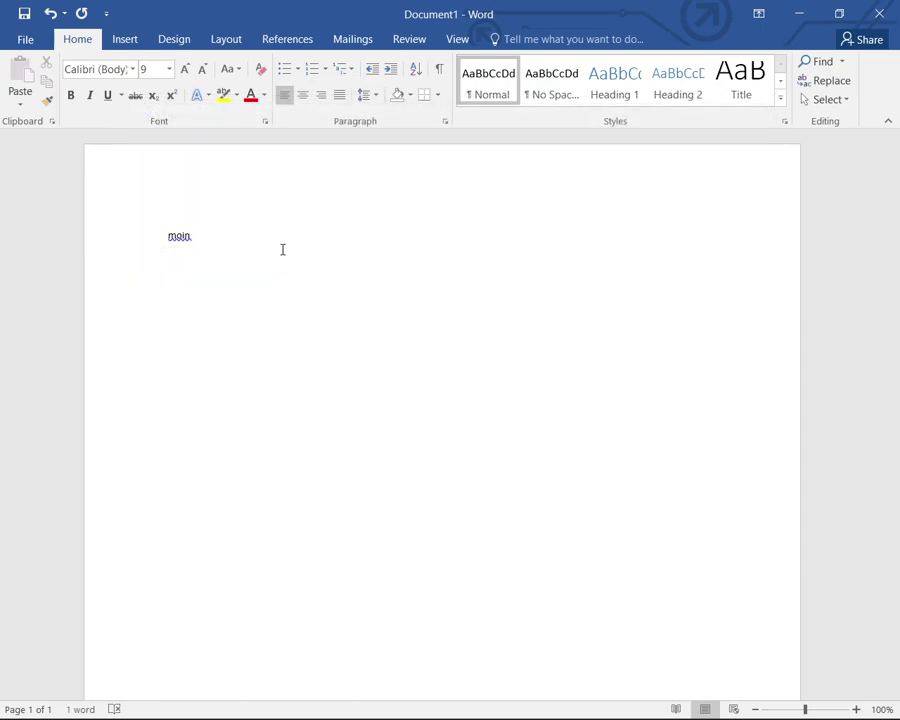
key(ctrl+a)
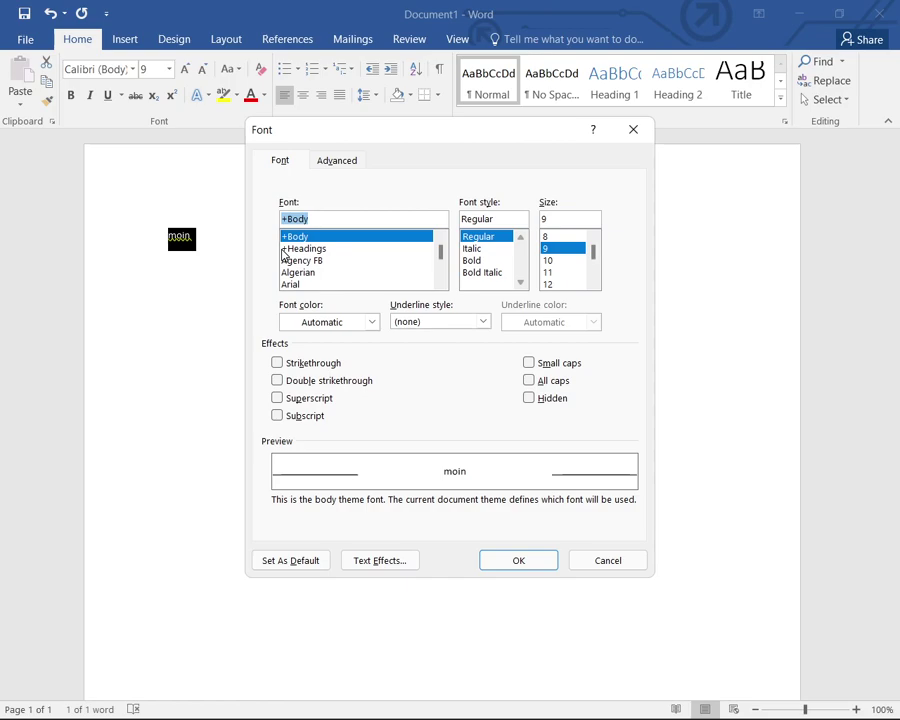
- Browse the font list, previewing Arial Black, Arial Narrow, Bahnschrift Condensed and Calibri
click(283, 250)
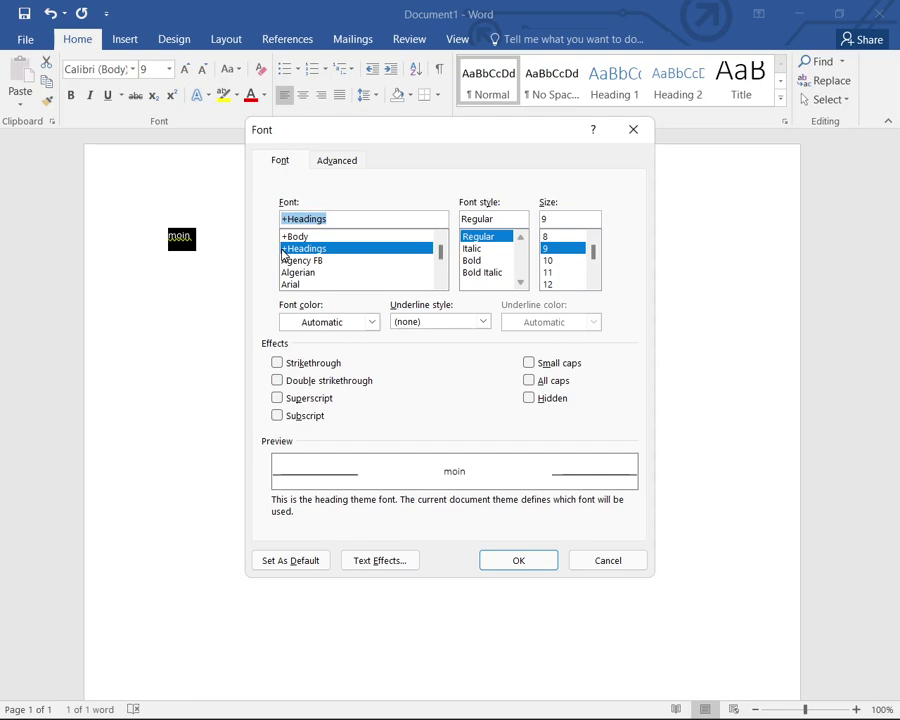
key(Down)
key(Down)
key(Down)
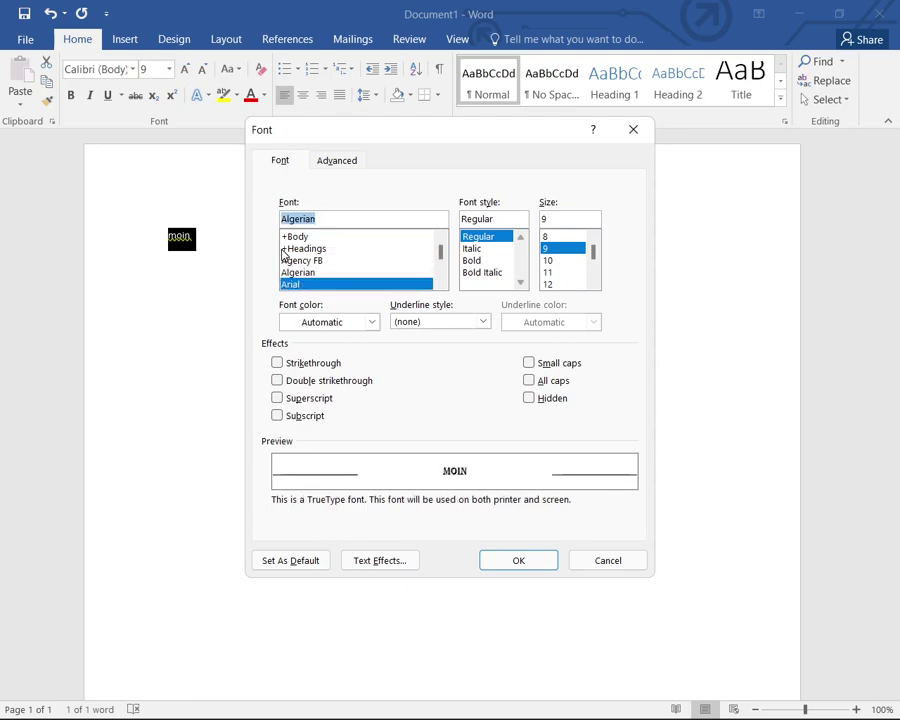
key(Down)
key(Down)
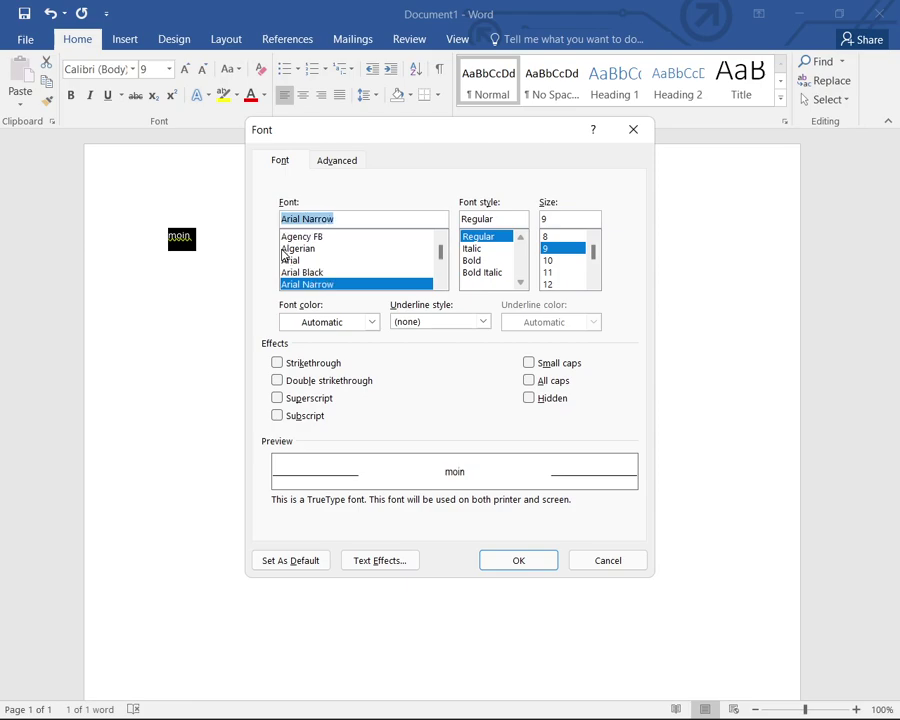
key(Down)
key(Down)
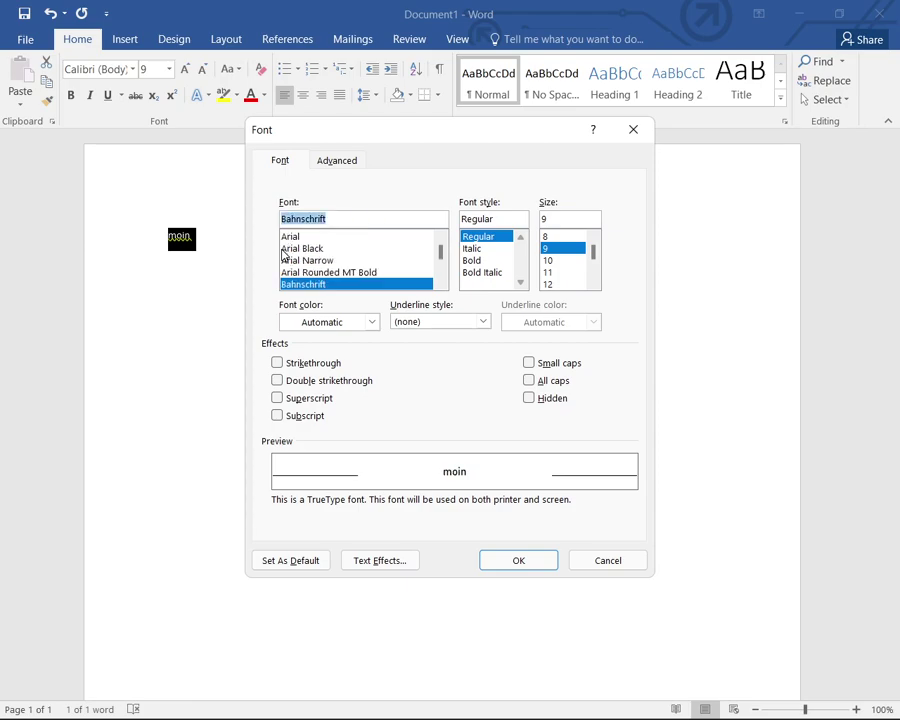
key(Up)
key(Down)
key(Down)
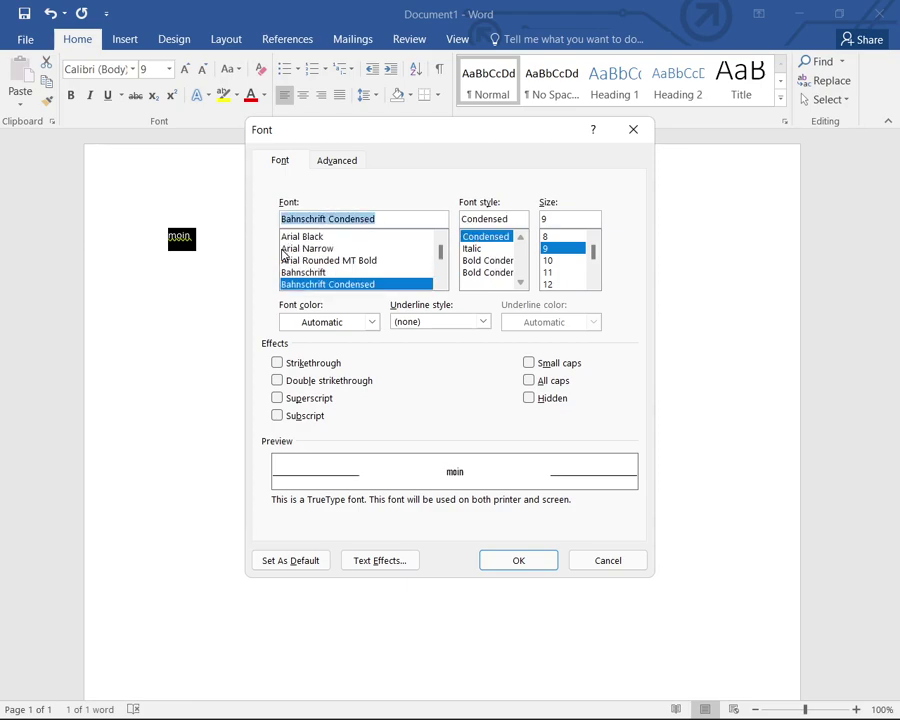
key(Up)
key(Up)
key(Up)
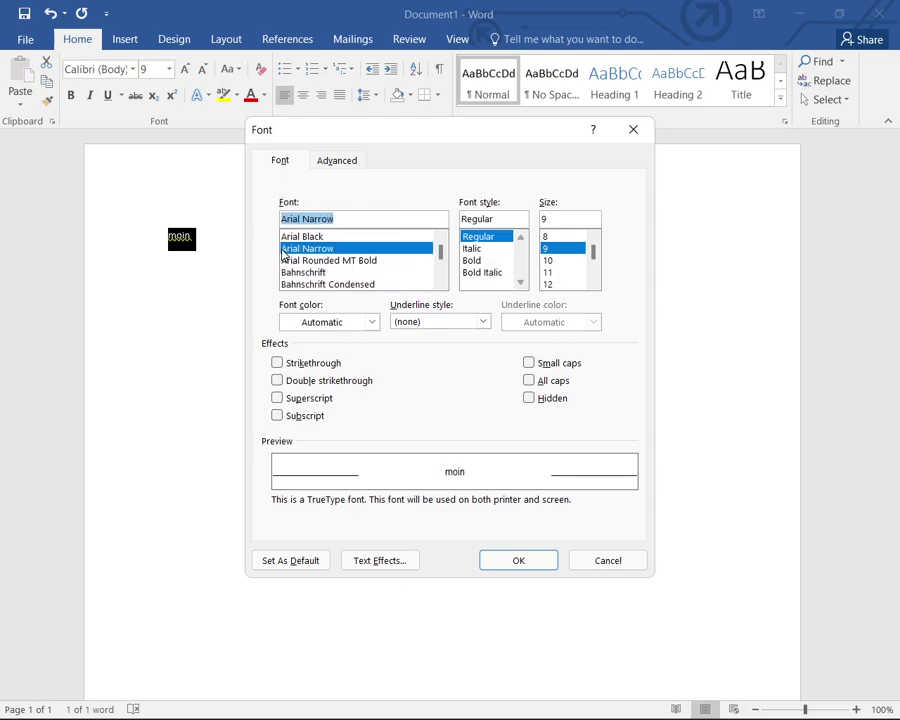
key(Up)
key(Down)
key(Down)
key(Down)
key(Down)
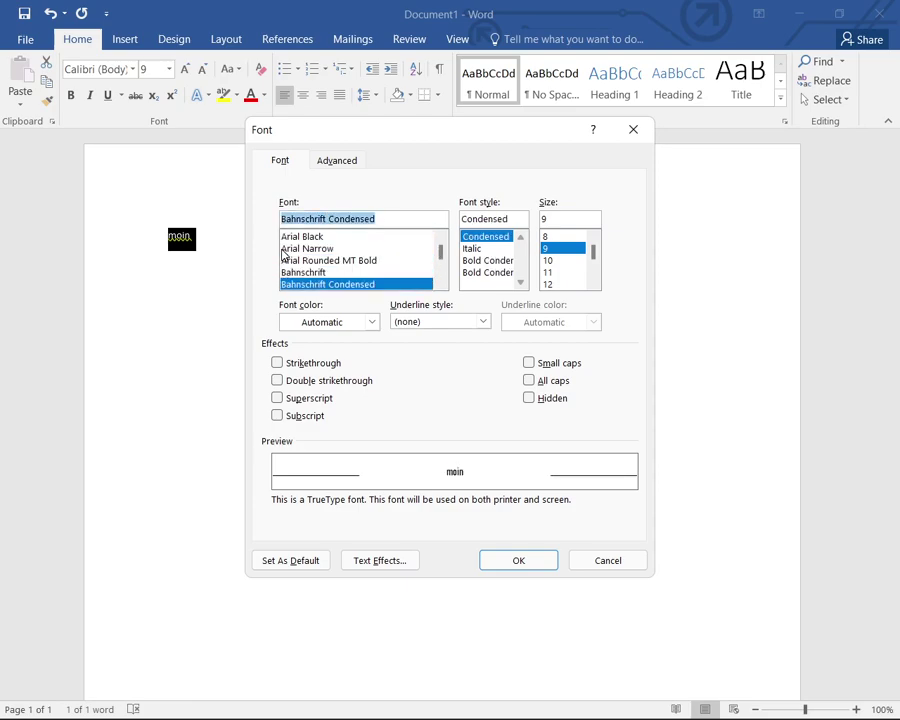
text(c)
key(Up)
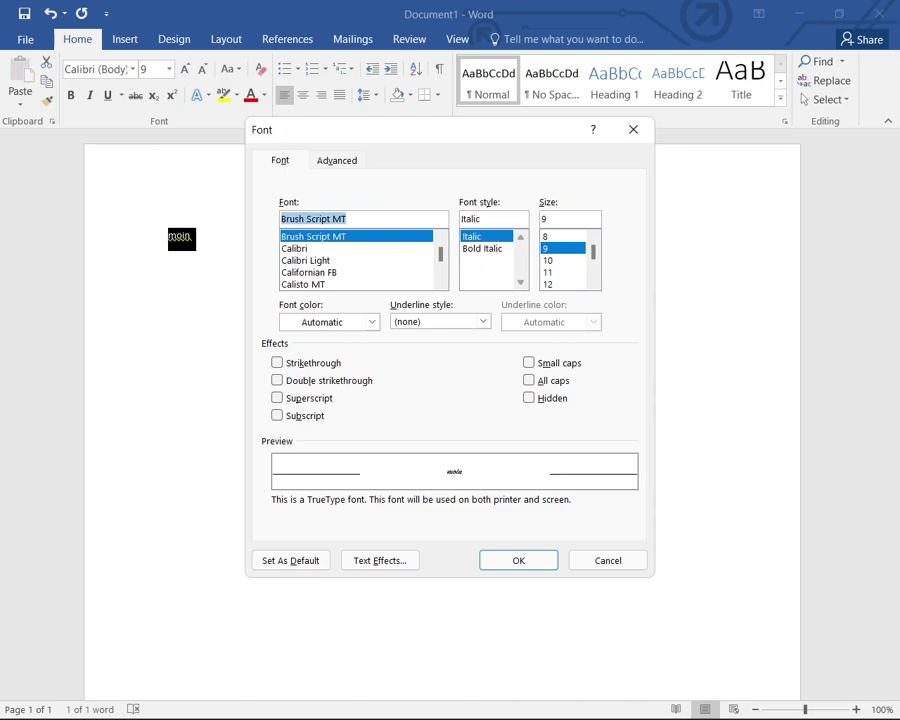
key(Down)
key(Down)
key(Up)
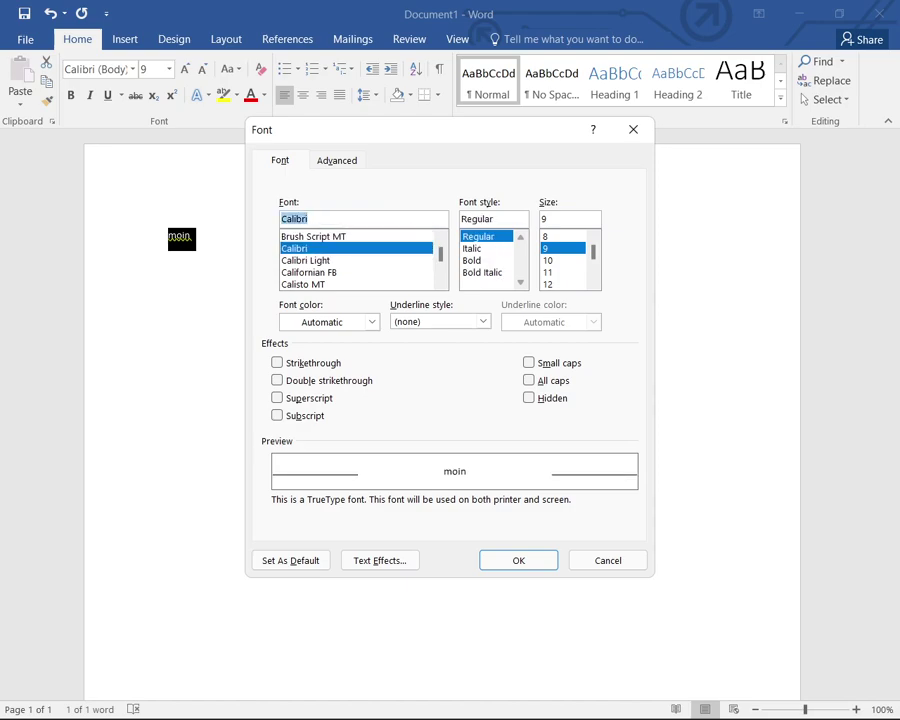
- Browse back past Bell MT and Algerian, settling on Arial as the font
key(Up)
key(Up)
key(Up)
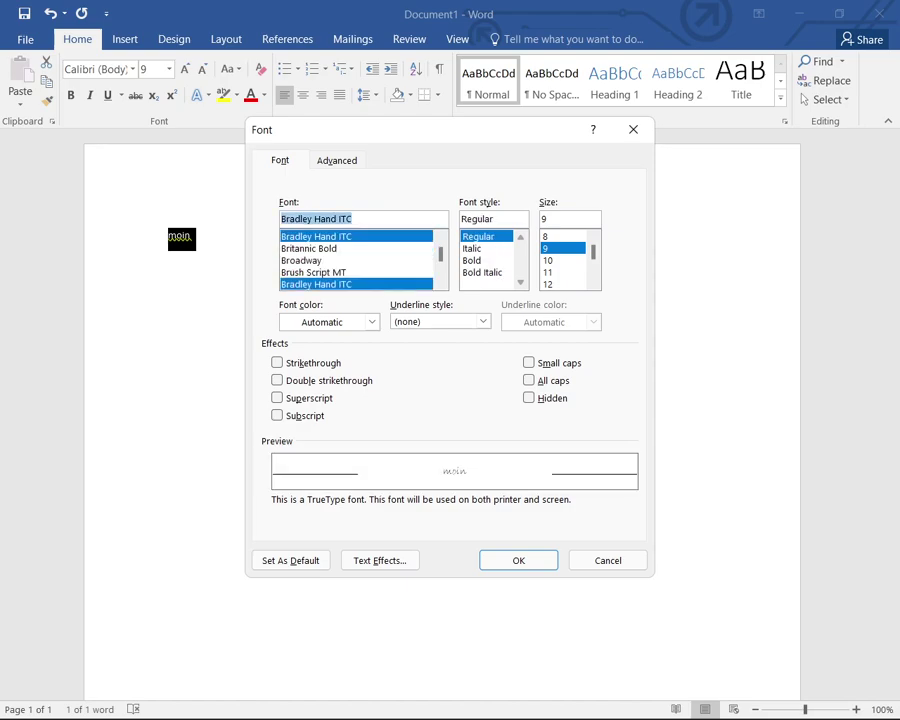
key(Up)
key(Up)
key(Up)
key(Up)
key(Up)
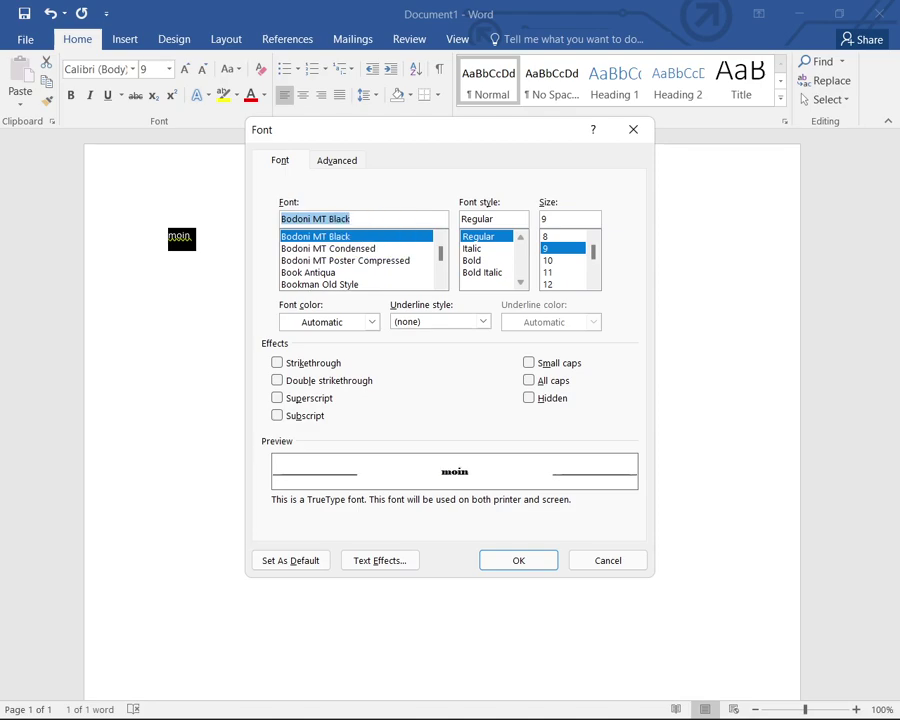
key(Up)
key(Up)
key(Up)
key(Up)
key(Up)
key(Up)
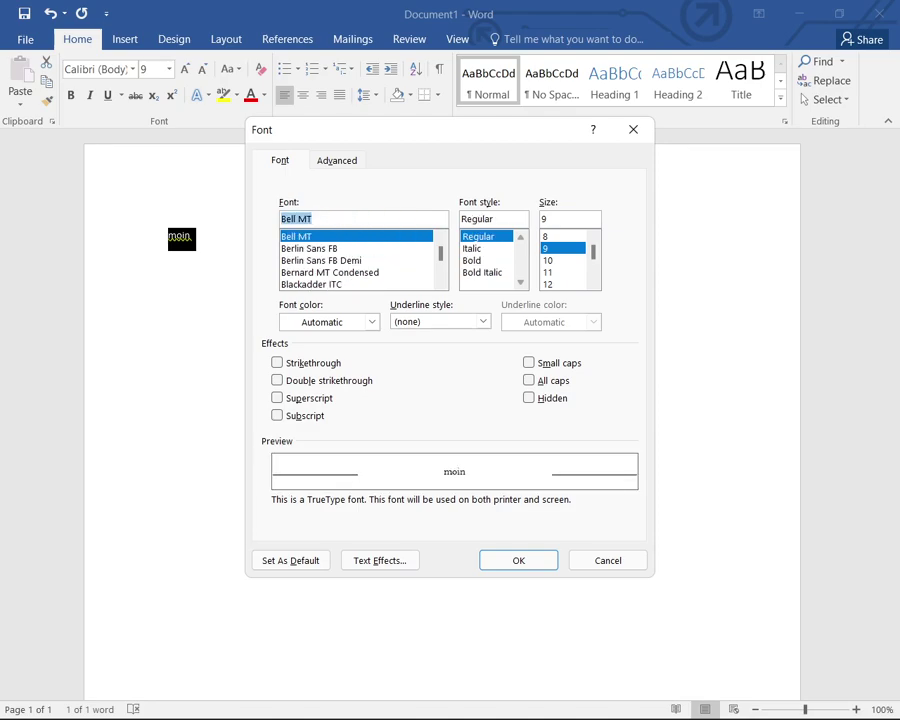
key(Up)
key(Up)
key(Down)
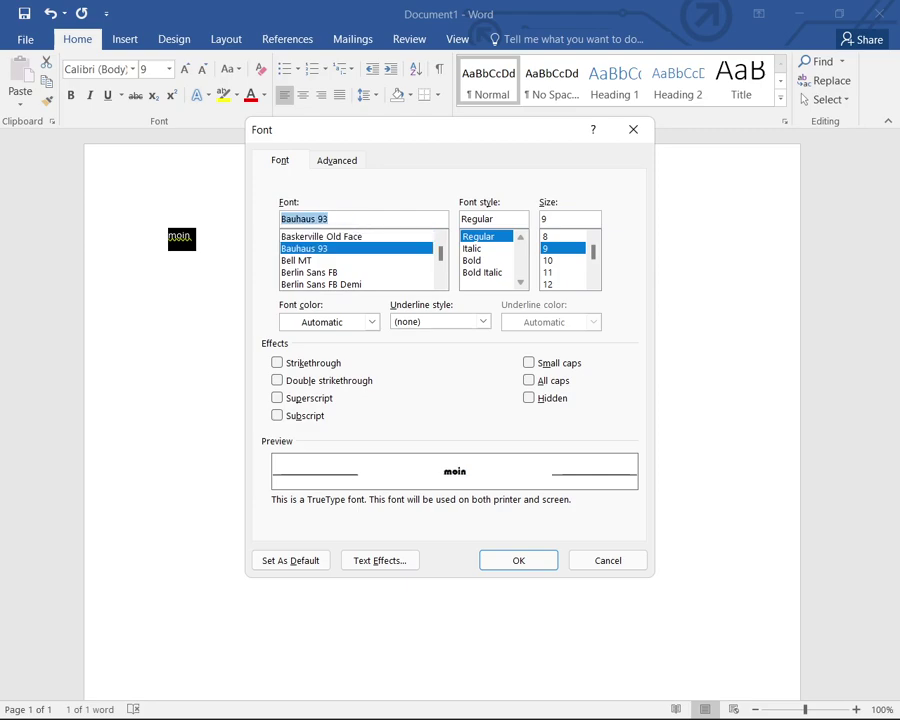
key(Down)
key(Down)
key(Down)
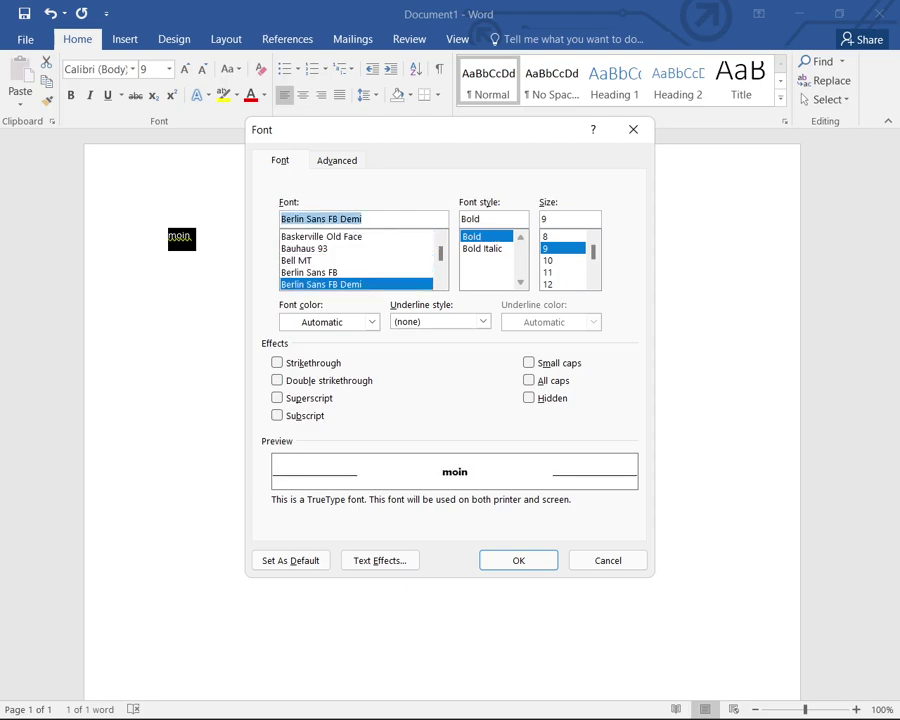
key(Home)
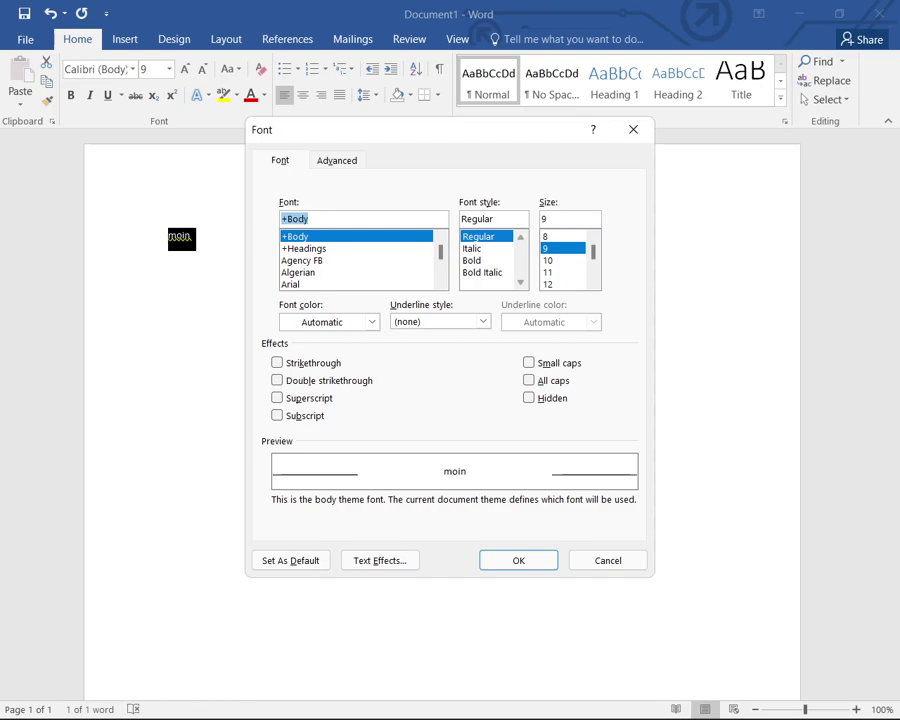
key(Down)
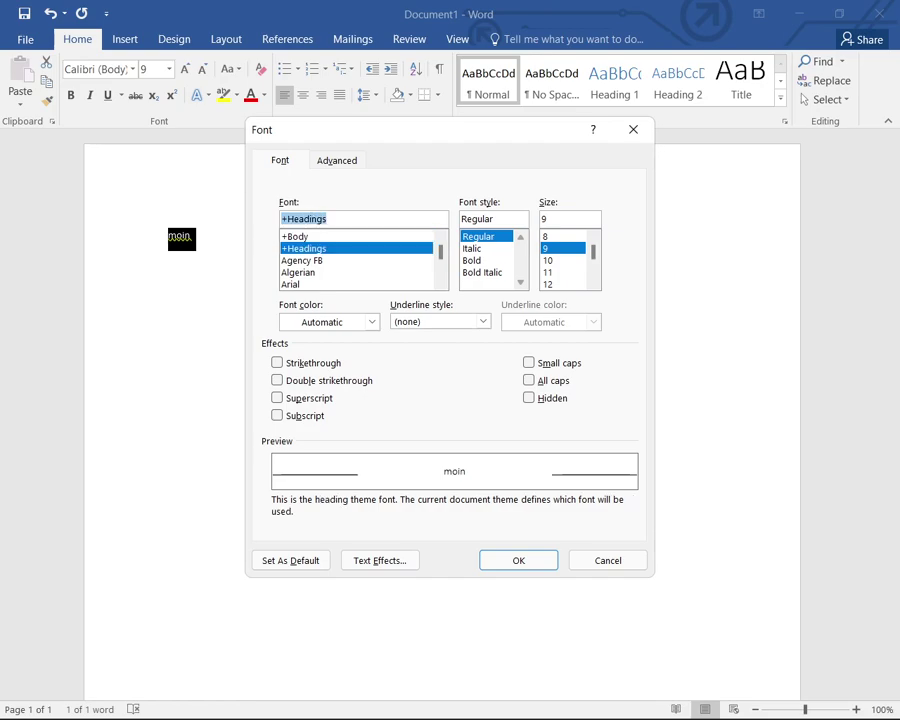
key(Down)
key(Down)
key(Down)
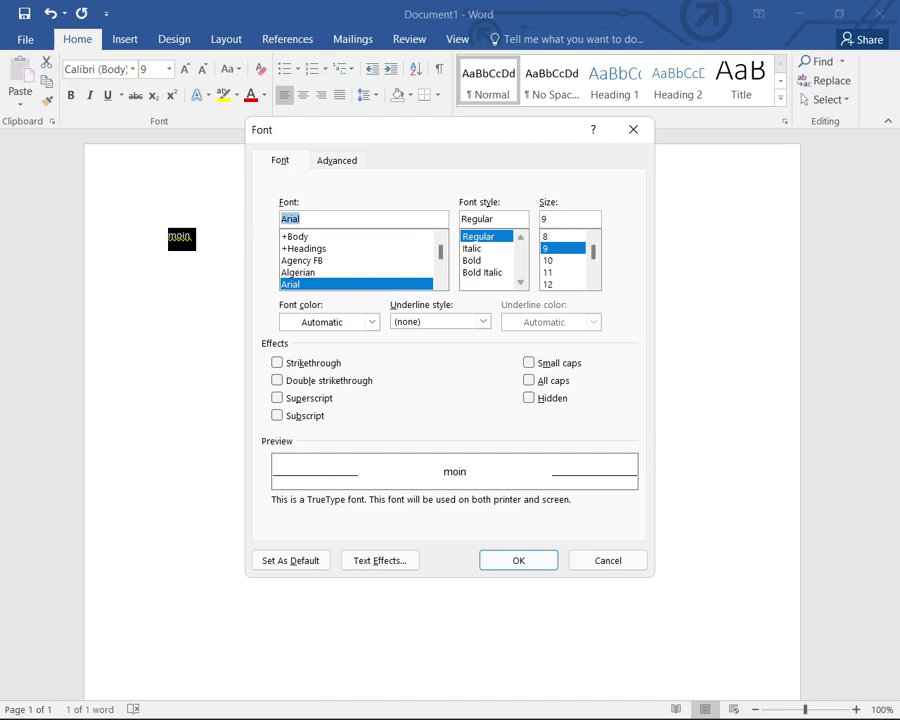
key(Up)
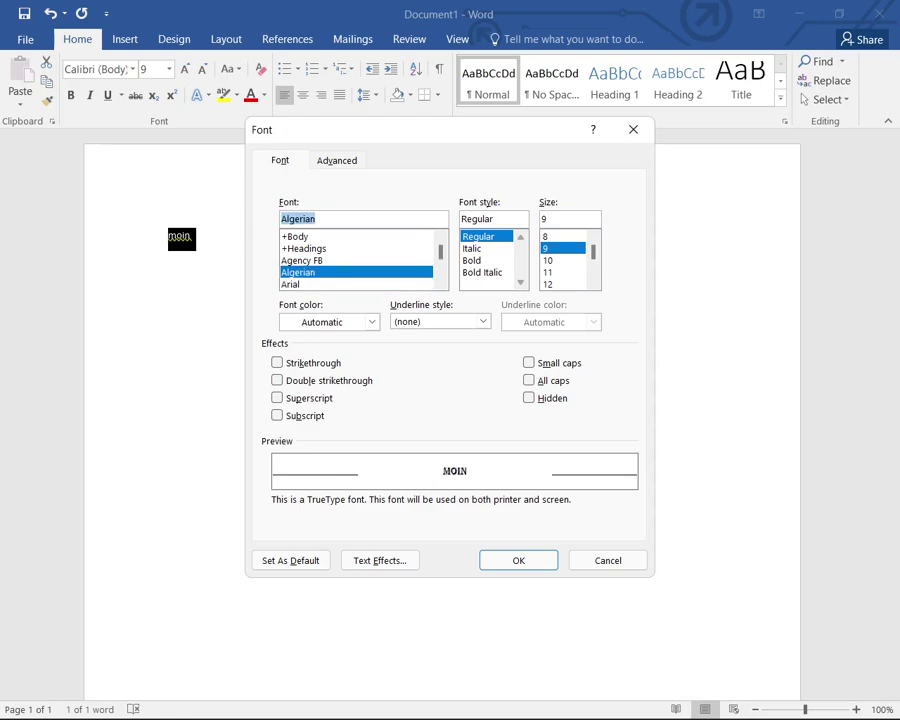
key(Down)
key(Down)
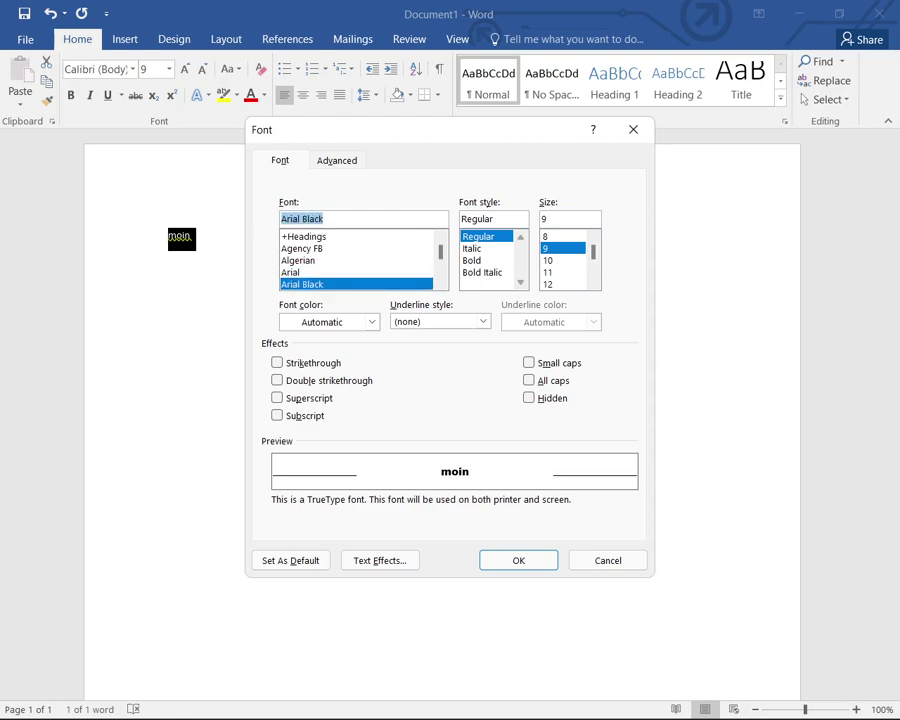
key(Up)
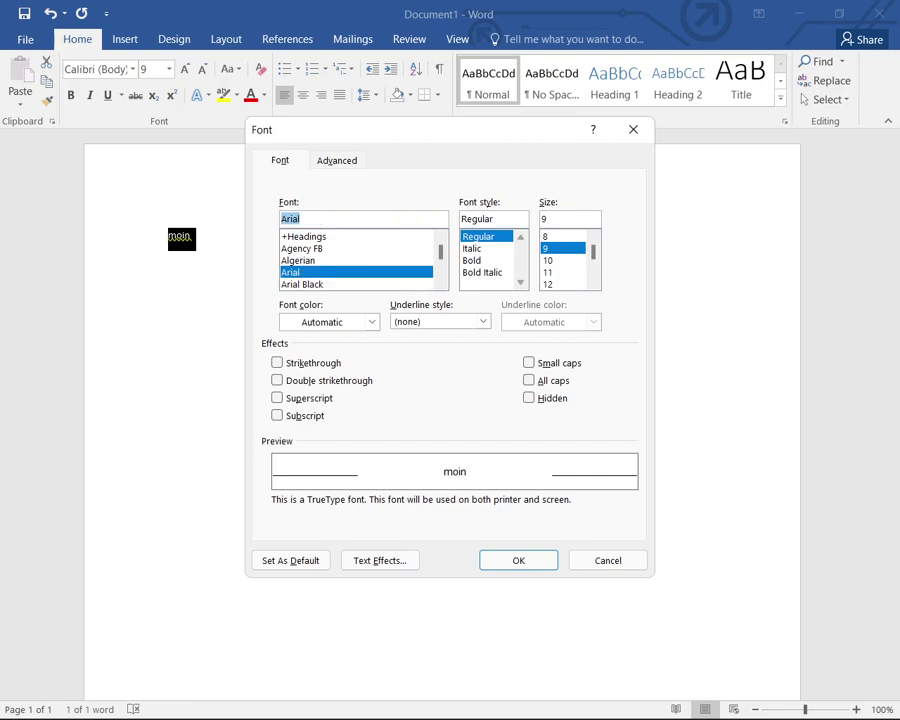
key(Return)
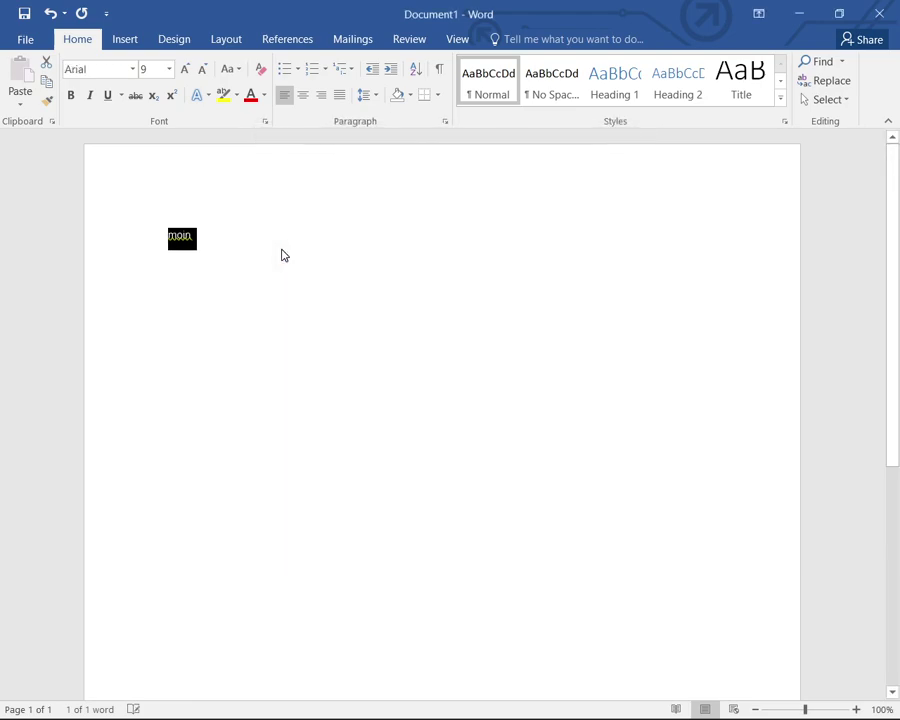
click(282, 249)
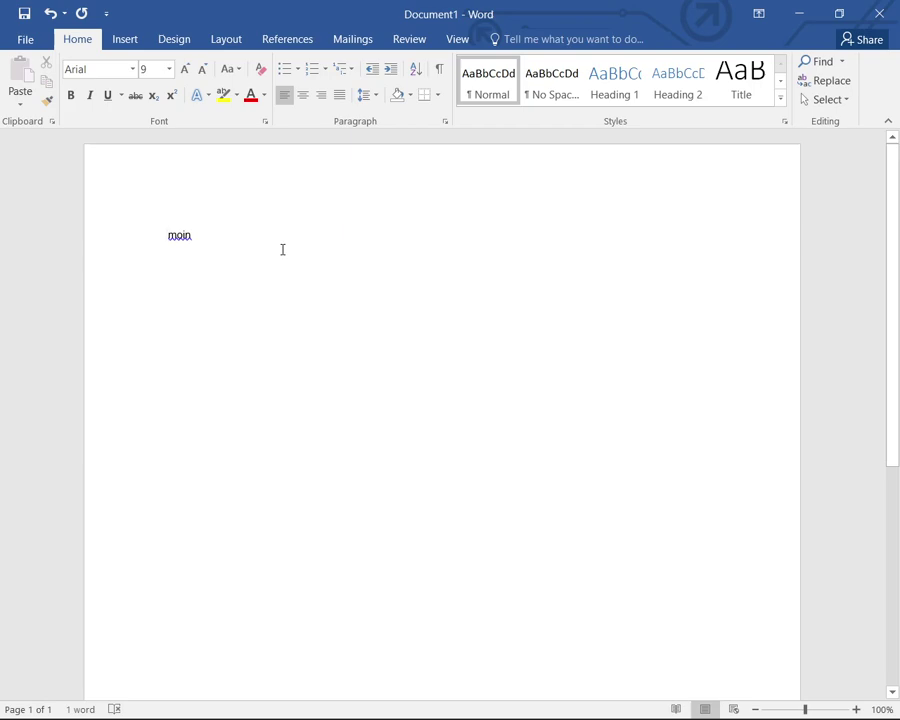
key(Insert+f)
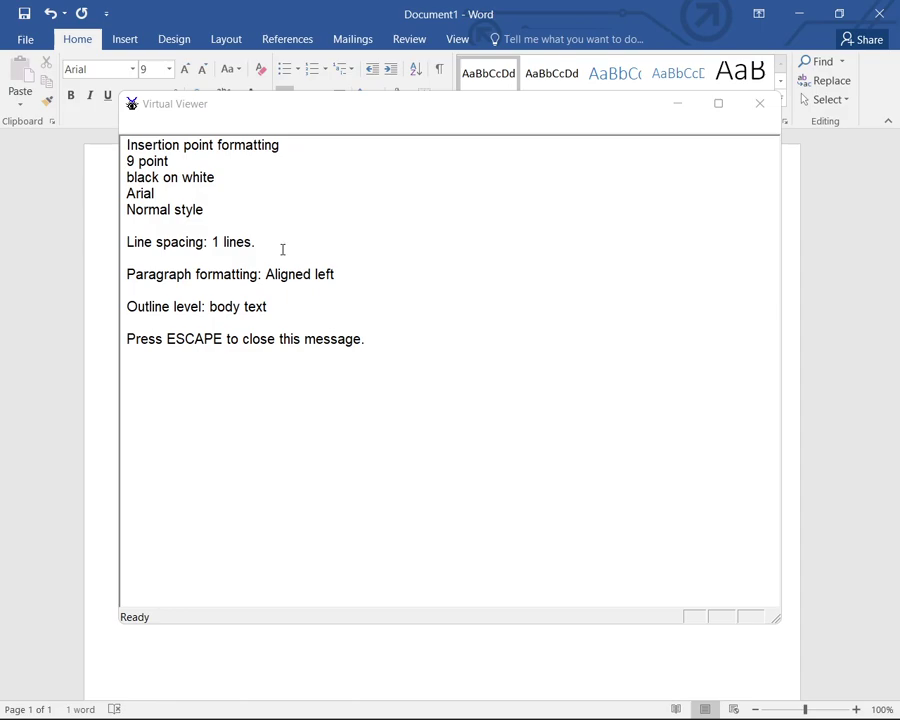
key(Escape)
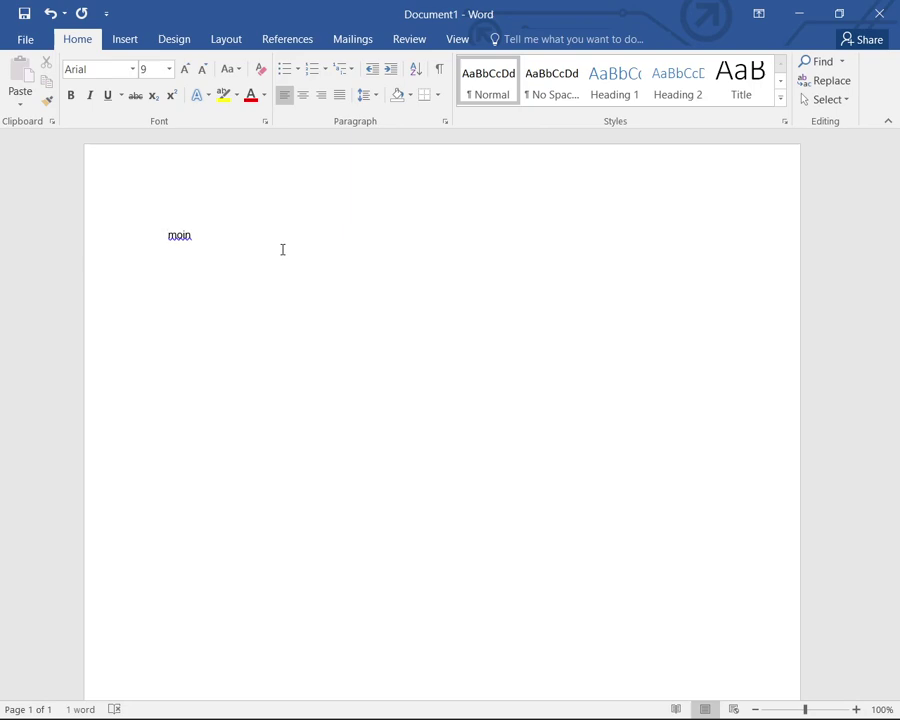
key(ctrl+a)
- Reopen the Font dialog for 'moin' and open the Font color palette
key(ctrl+d)
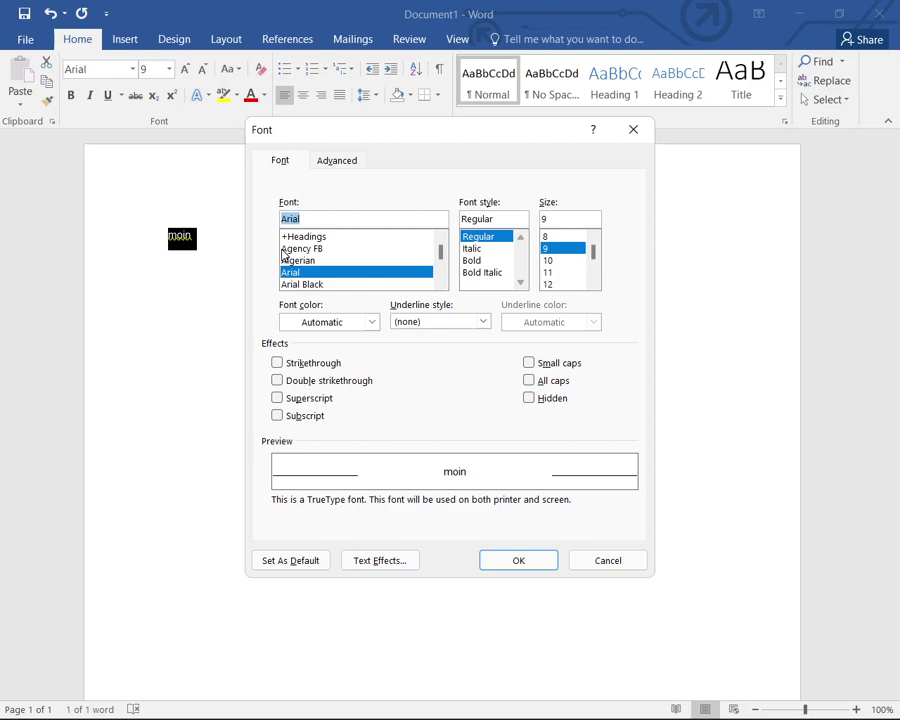
key(Tab)
key(Tab)
key(Tab)
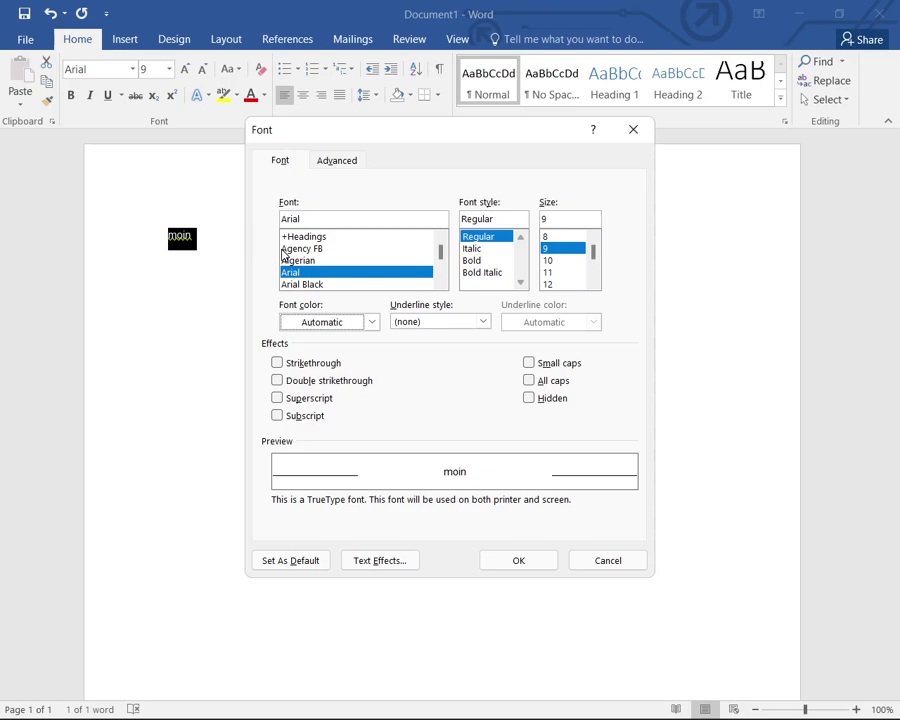
key(alt+c)
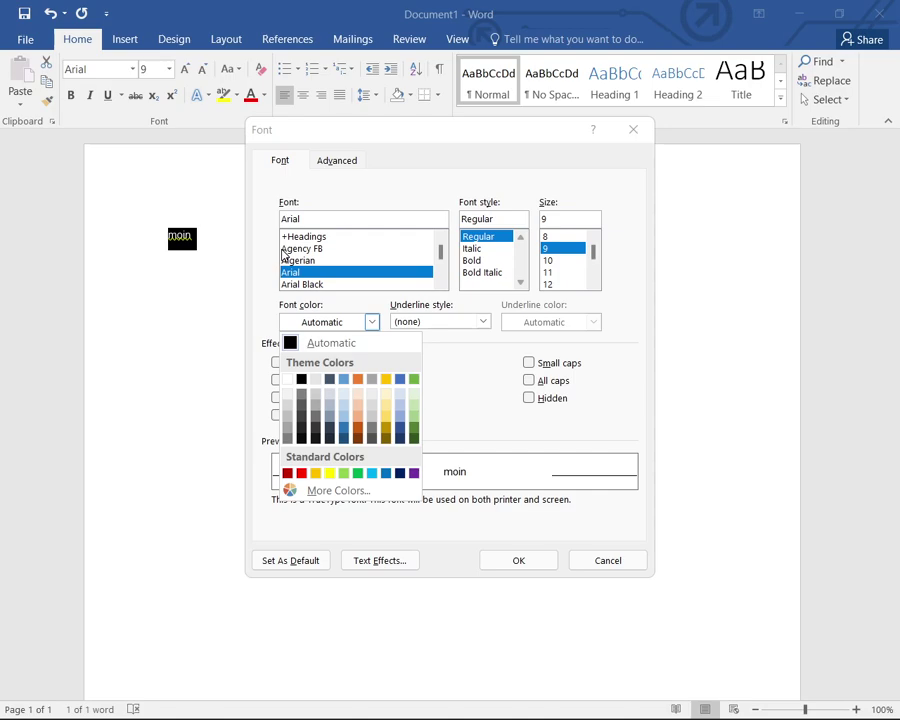
- Browse the colour swatches through blue shades and pick dark blue for 'moin'
key(Down)
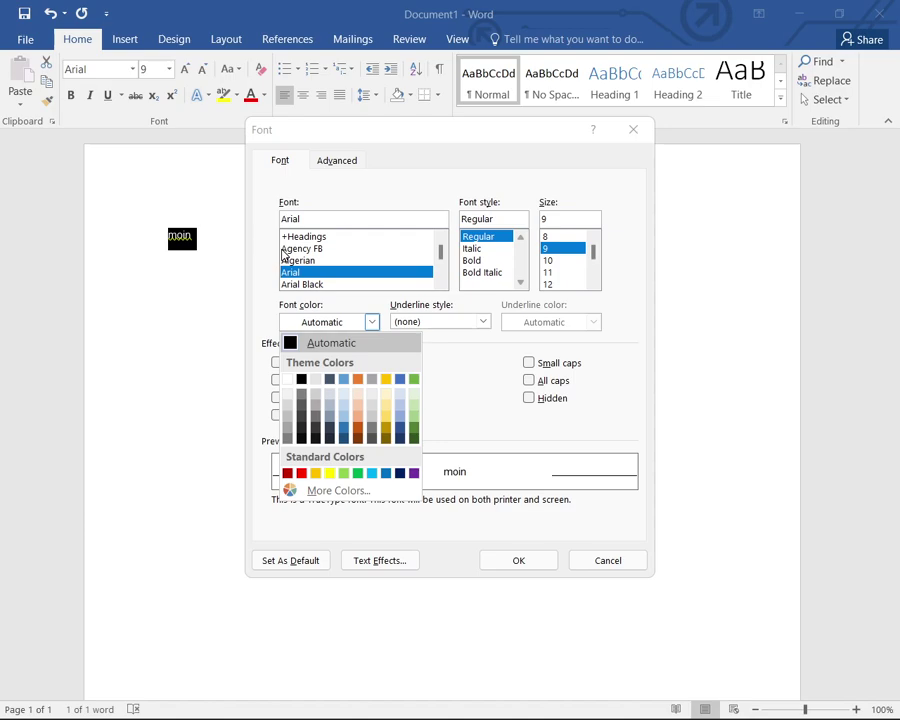
key(Down)
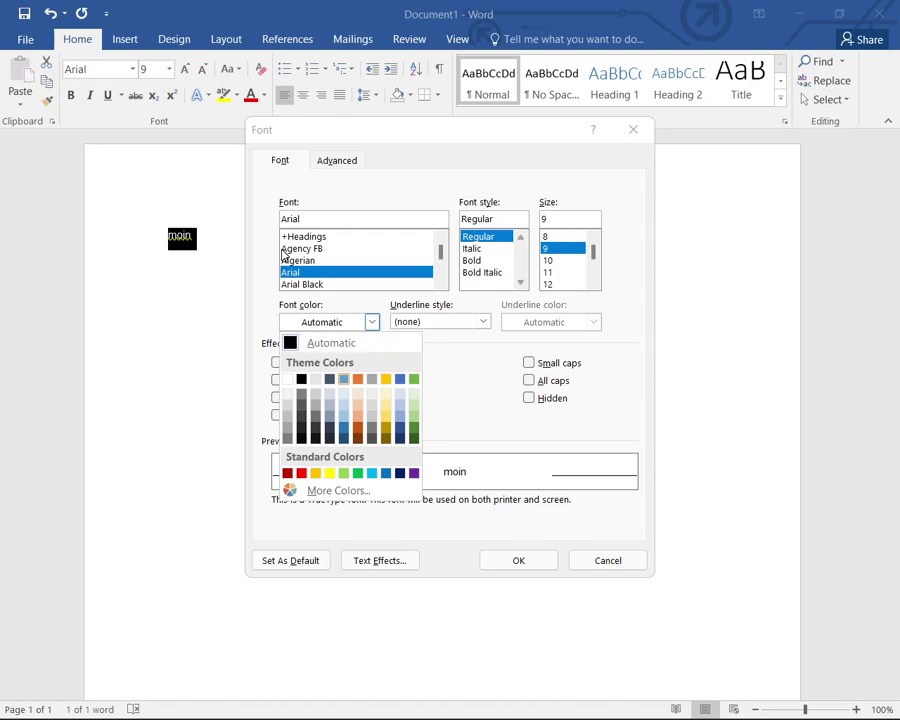
key(Down)
key(Left)
key(Left)
key(Down)
key(Left)
key(Down)
key(Down)
key(Right)
key(Left)
key(Down)
key(Right)
key(Up)
key(Left)
key(Left)
key(Right)
key(Right)
key(Right)
key(Right)
key(Down)
key(Up)
key(Down)
key(Return)
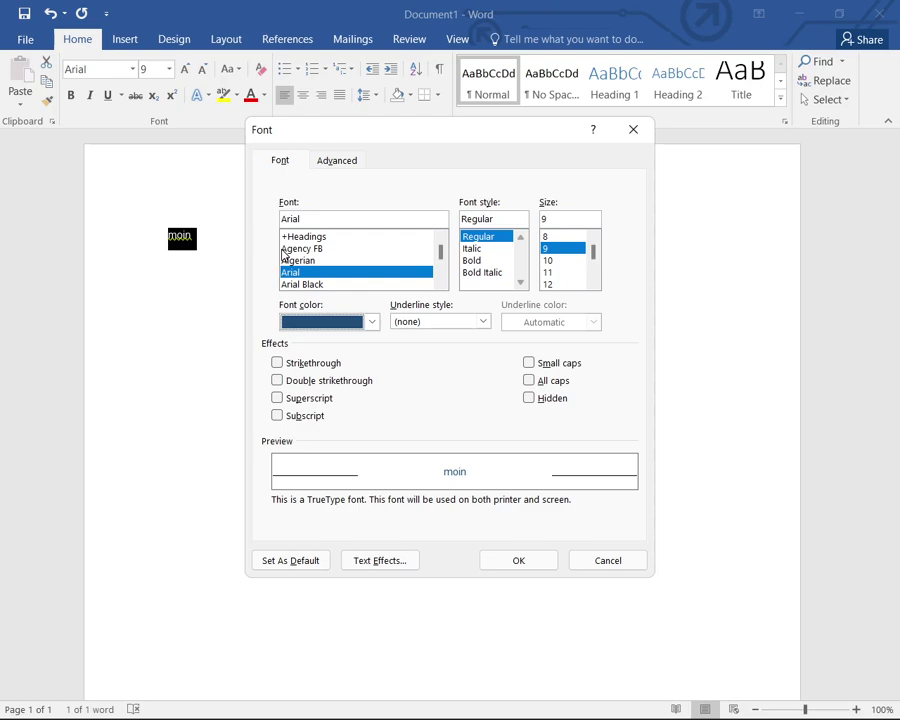
- Leave underline at none and effects unchanged, then confirm the dark blue Arial 9 pt formatting
key(Tab)
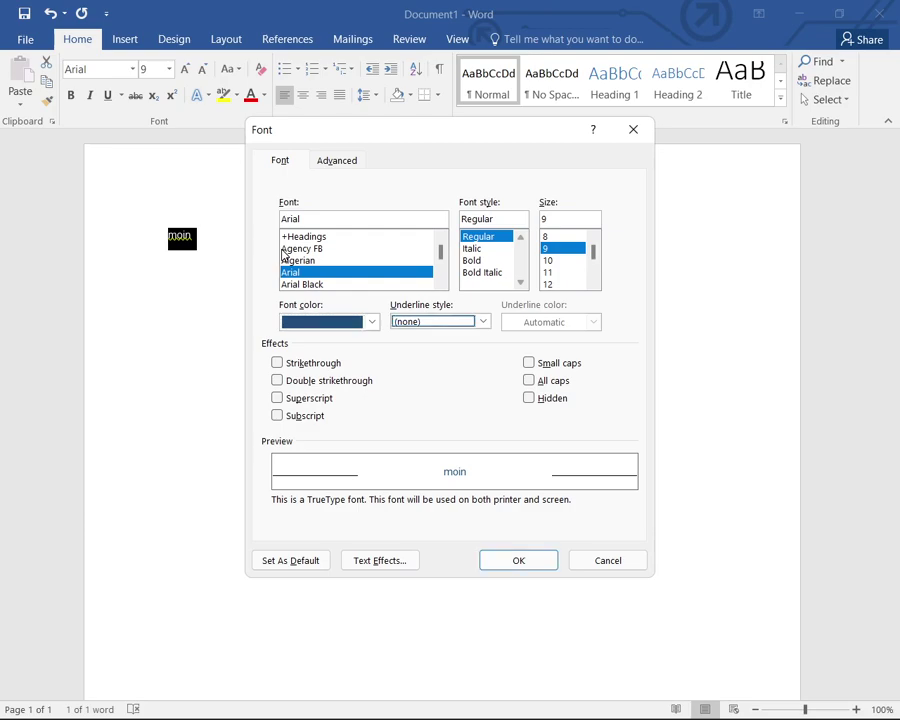
key(alt+Down)
key(Tab)
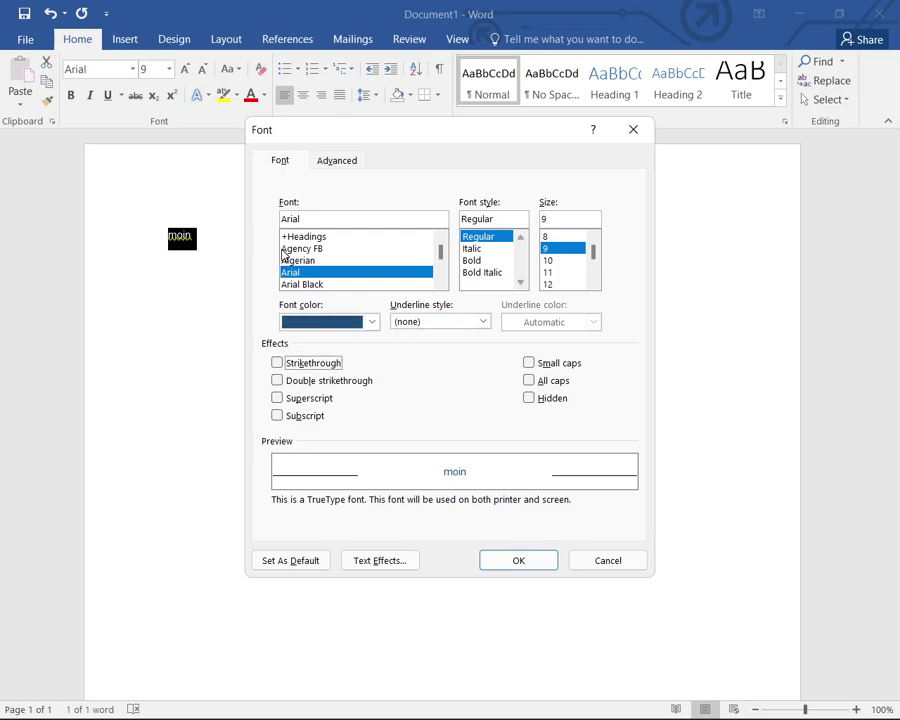
key(Tab)
key(Tab)
key(Tab)
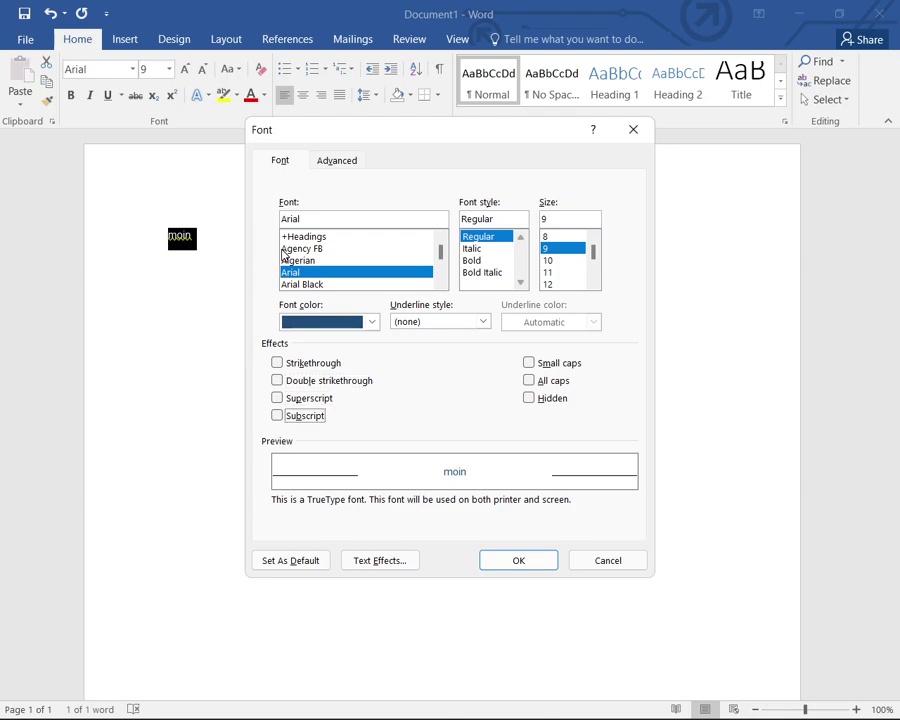
key(Tab)
key(Tab)
key(Tab)
key(Tab)
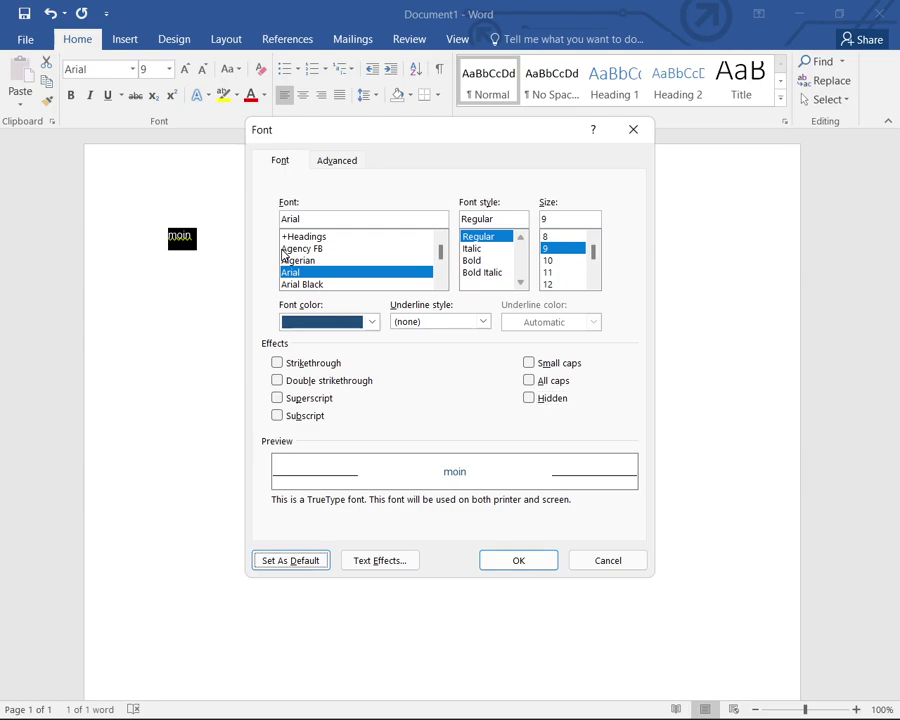
key(Tab)
key(Tab)
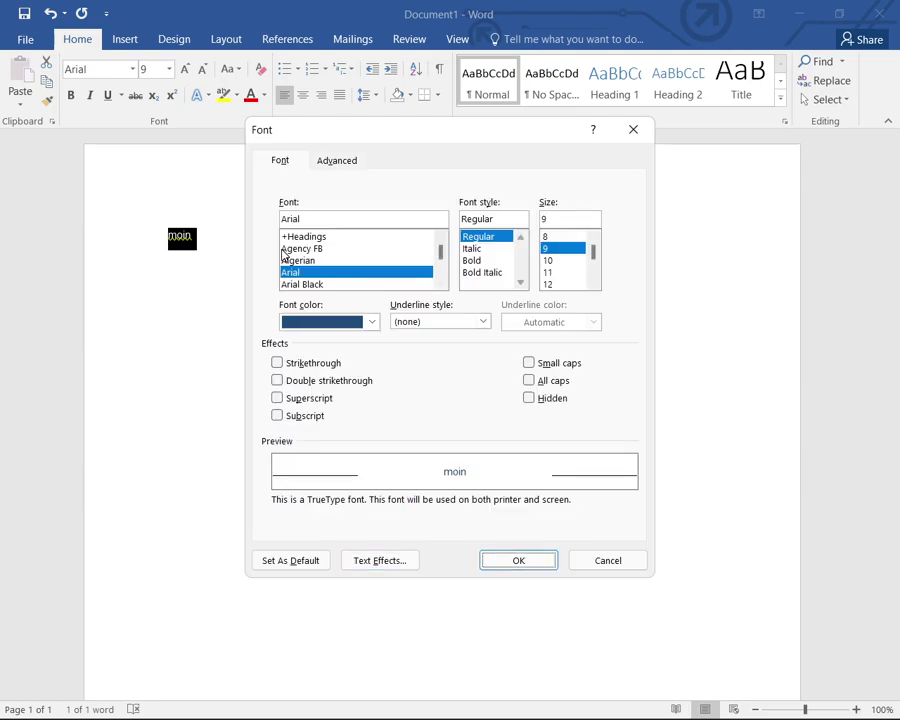
key(Return)
- Deselect 'moin' and place the insertion point at the start of the word
click(282, 250)
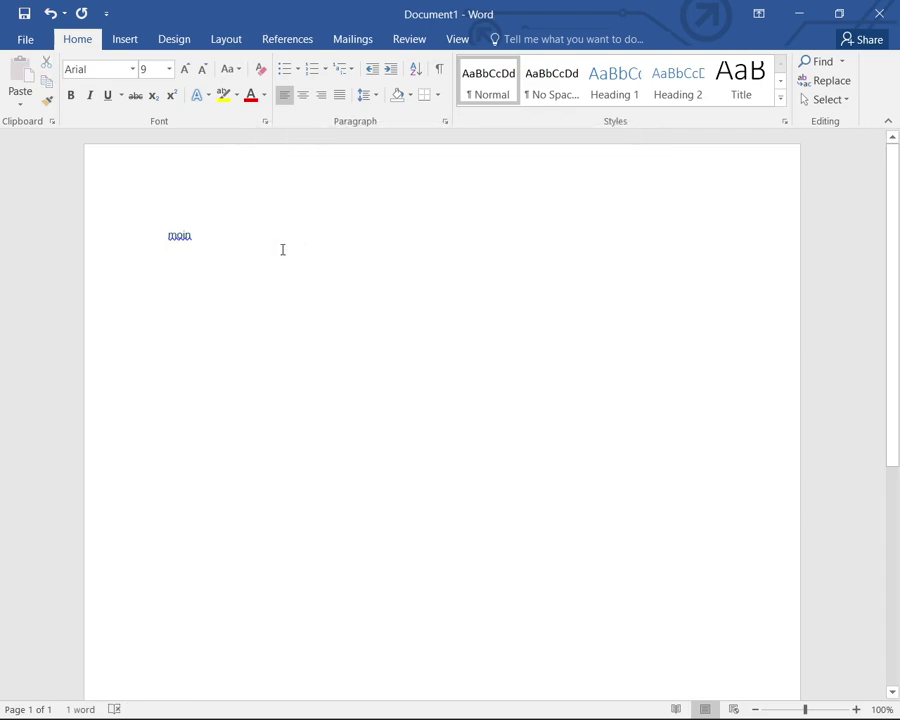
key(Home)
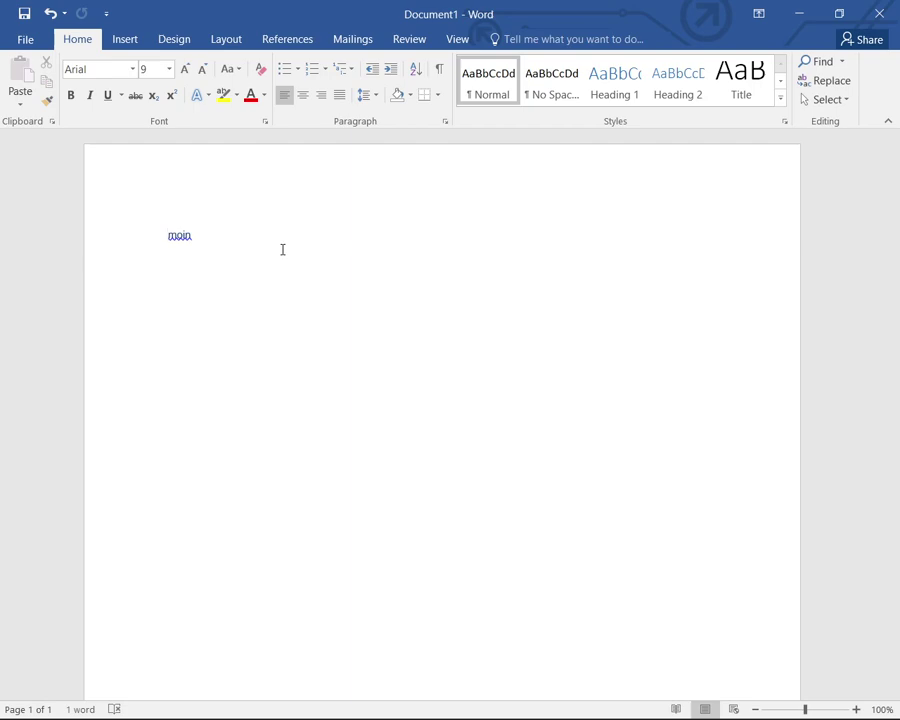
- Reopen the Font dialog for 'moin' and review the underline style options, leaving them at none
key(ctrl+d)
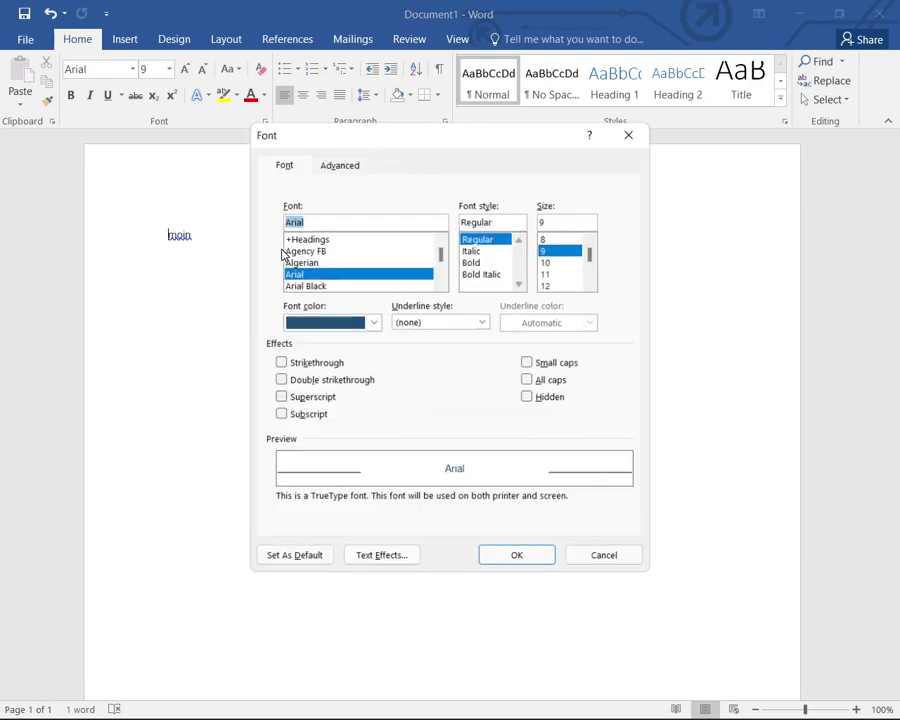
key(Tab)
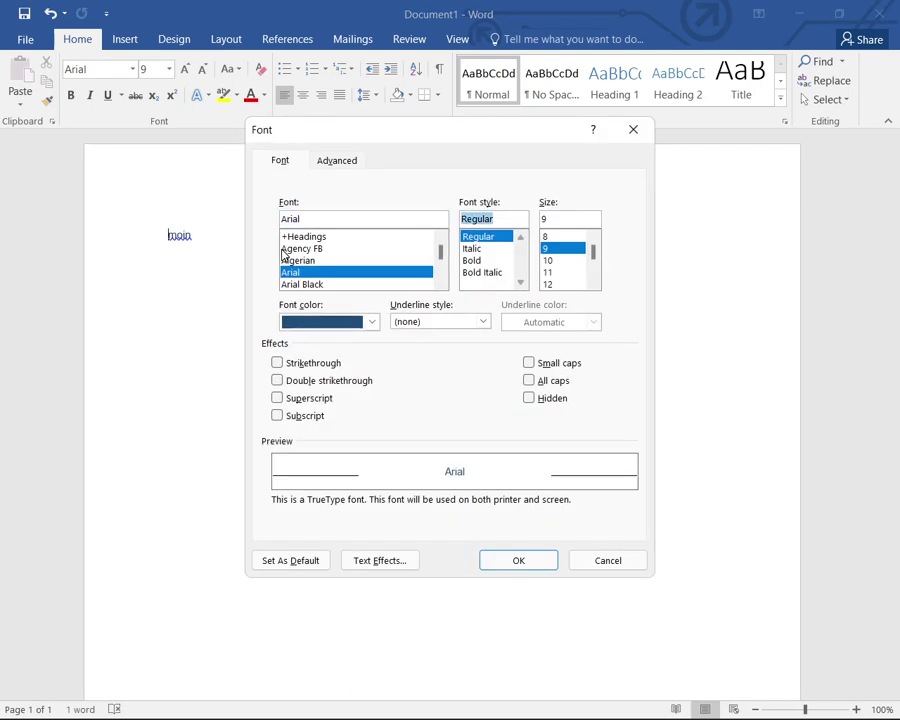
key(Tab)
key(Tab)
key(Tab)
key(alt+Down)
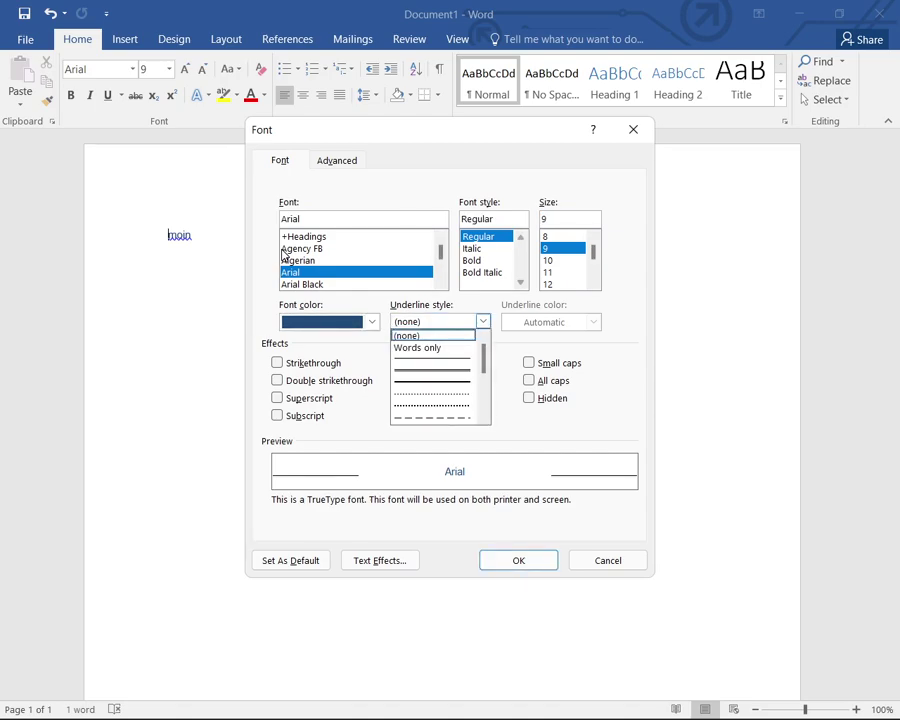
key(Tab)
key(Tab)
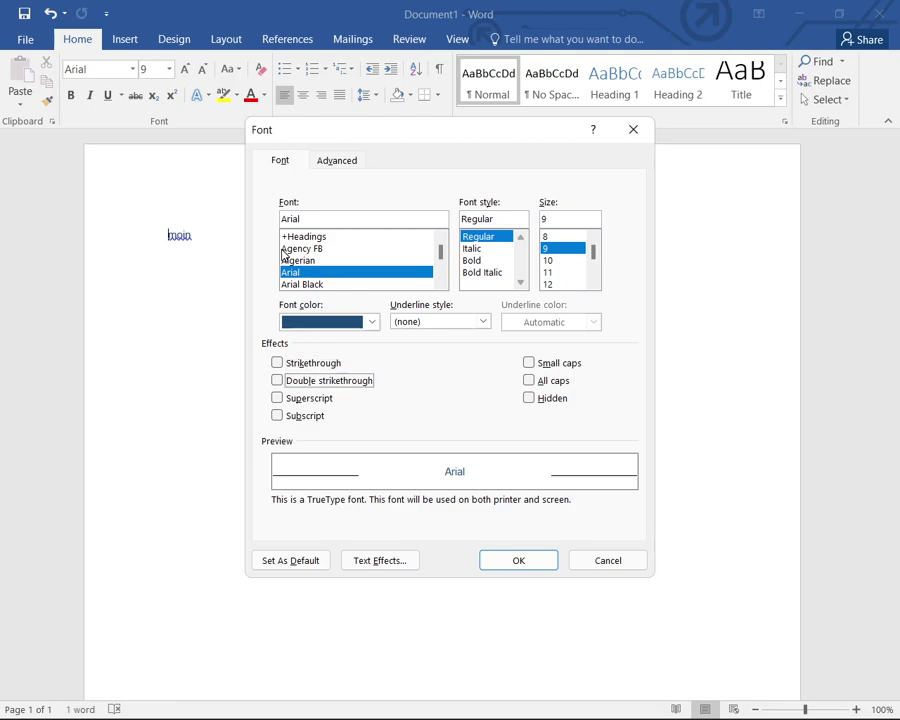
key(shift+Tab)
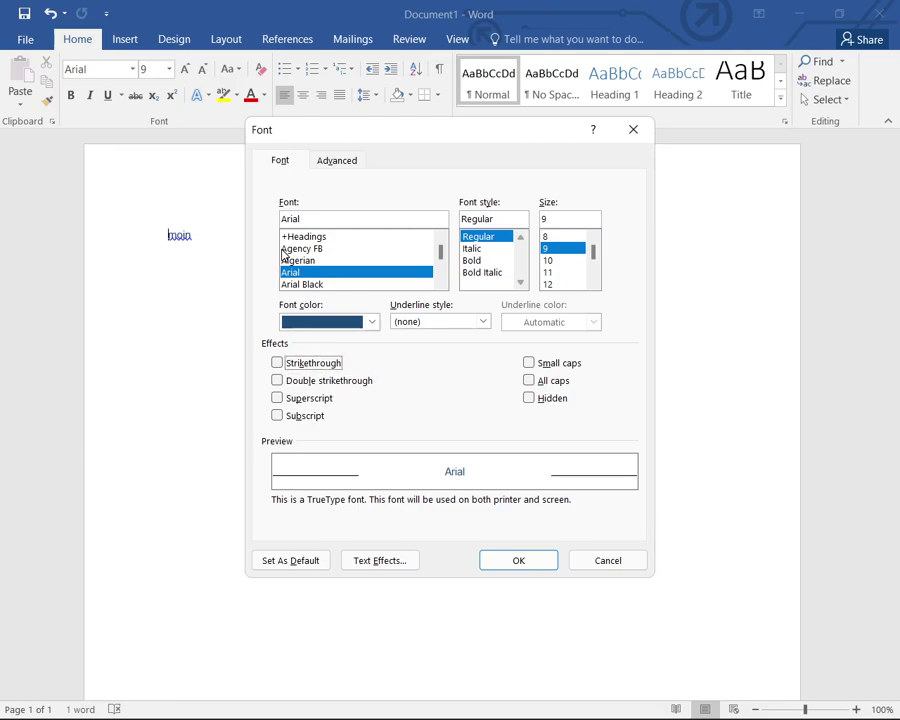
key(shift+Tab)
key(alt+Down)
key(shift+Tab)
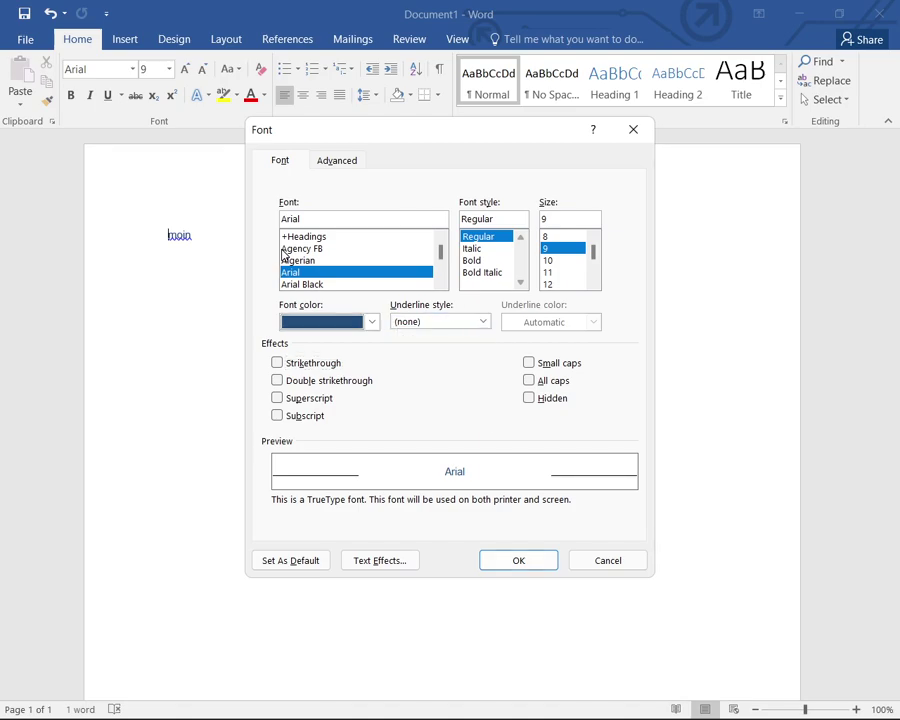
key(shift+Tab)
key(shift+Tab)
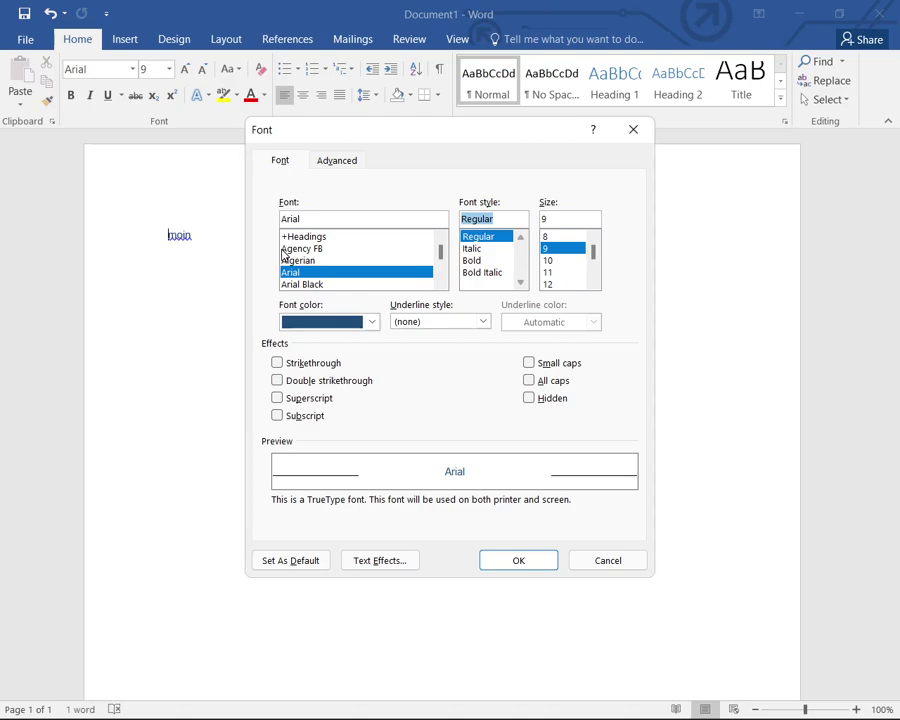
- Compare the Italic, Bold and Bold Italic styles, apply Bold, then undo the change
key(Down)
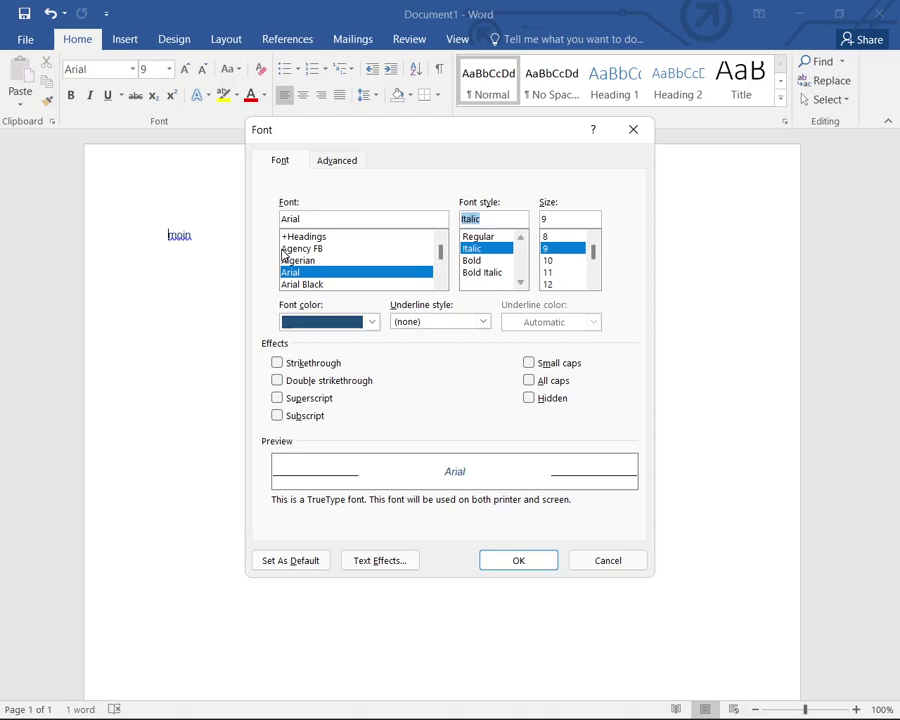
key(Down)
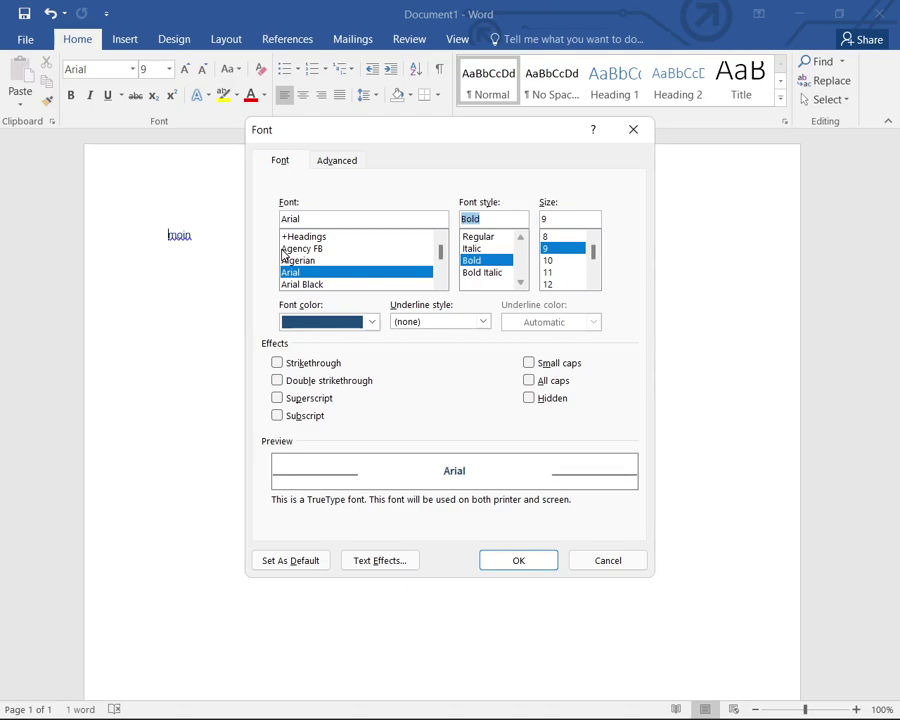
key(Down)
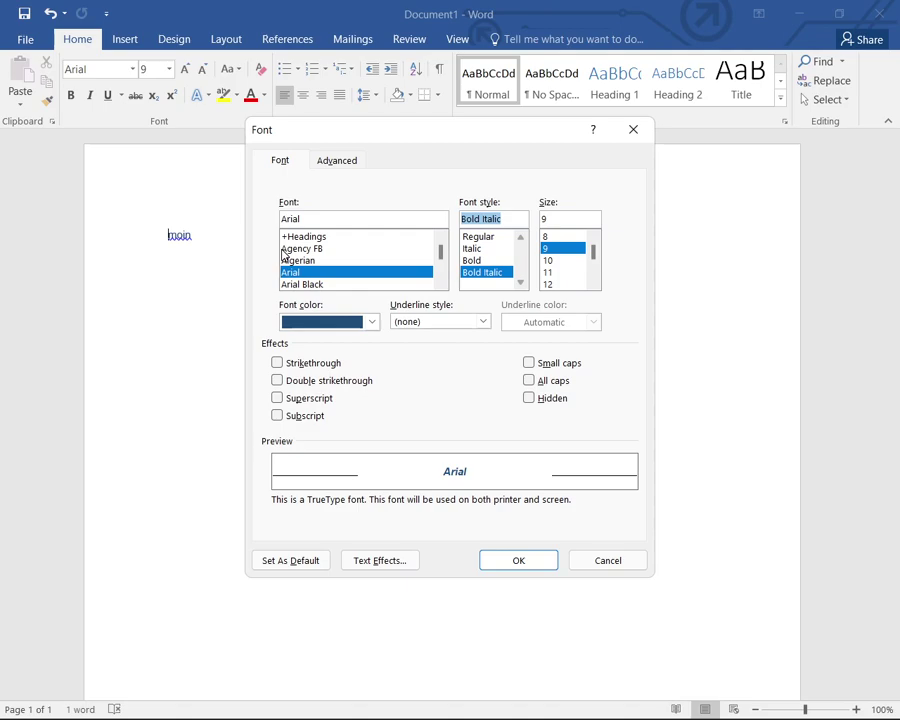
key(Up)
key(Down)
key(Up)
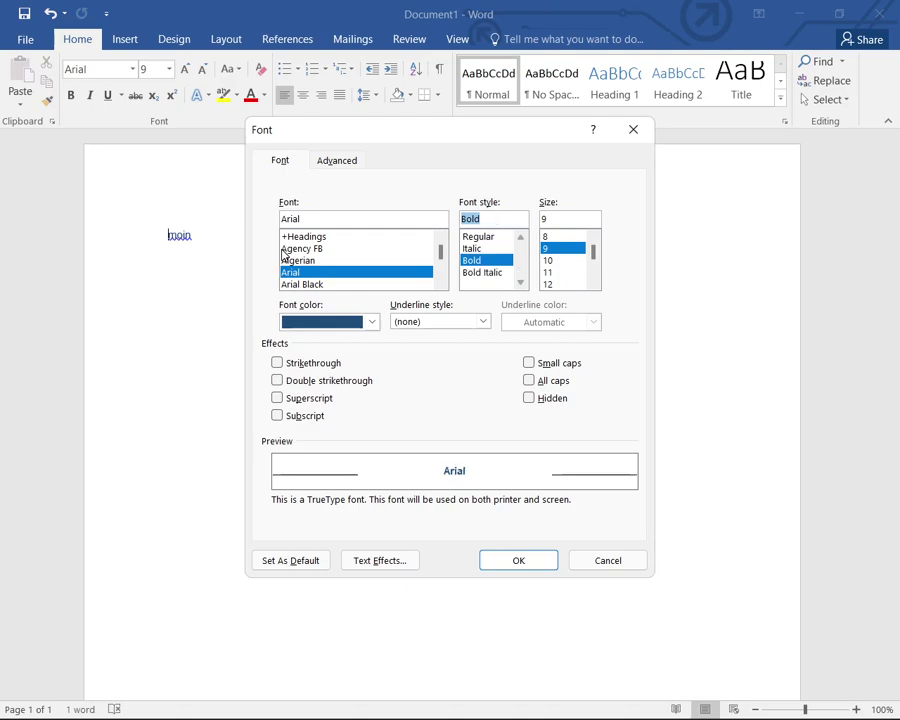
key(Return)
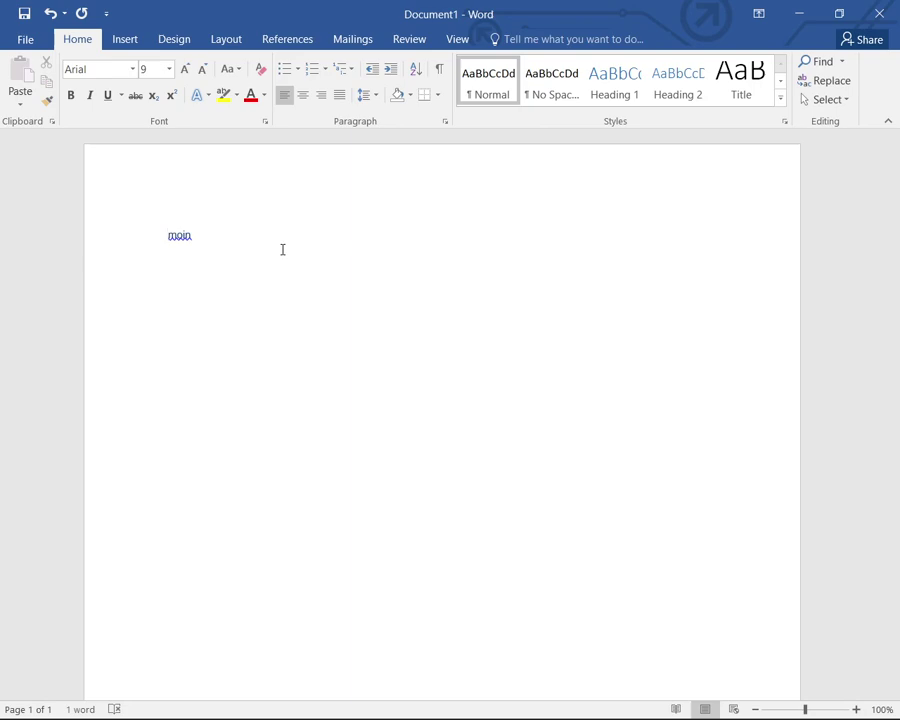
key(ctrl+z)
- Redo the Bold formatting on 'moin', then select all and clear the selection
key(ctrl+y)
key(ctrl+a)
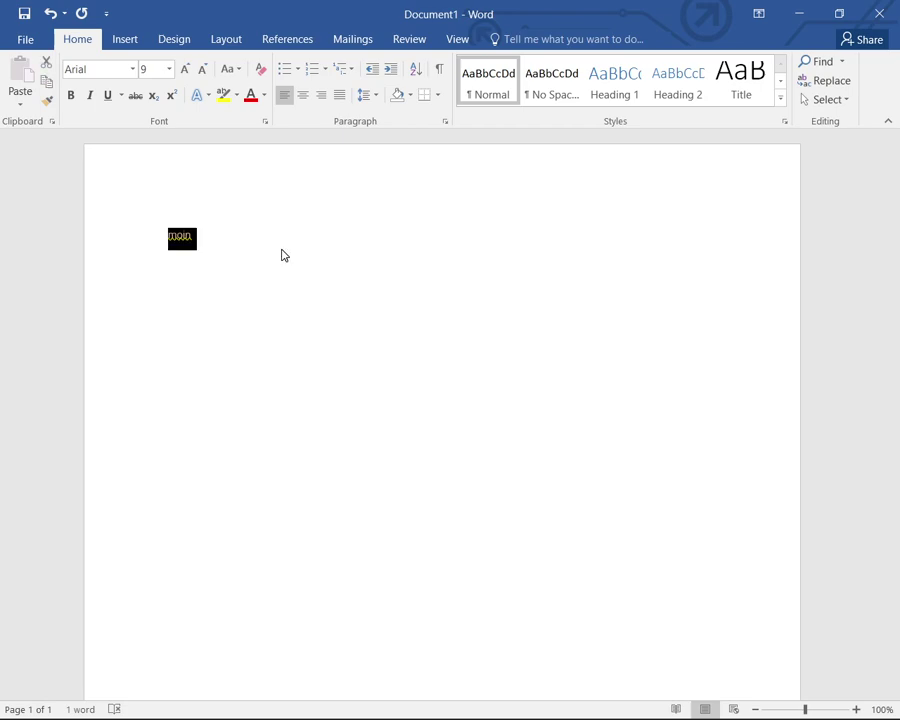
key(Left)
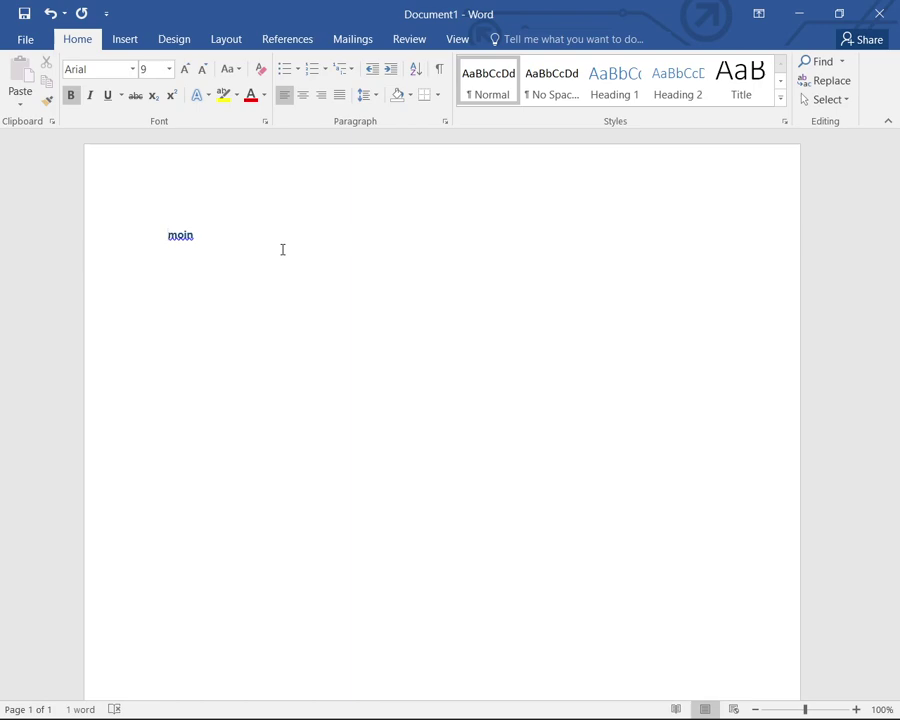
- Move through the Font dialog fields and effect options back to the underline setting
key(Tab)
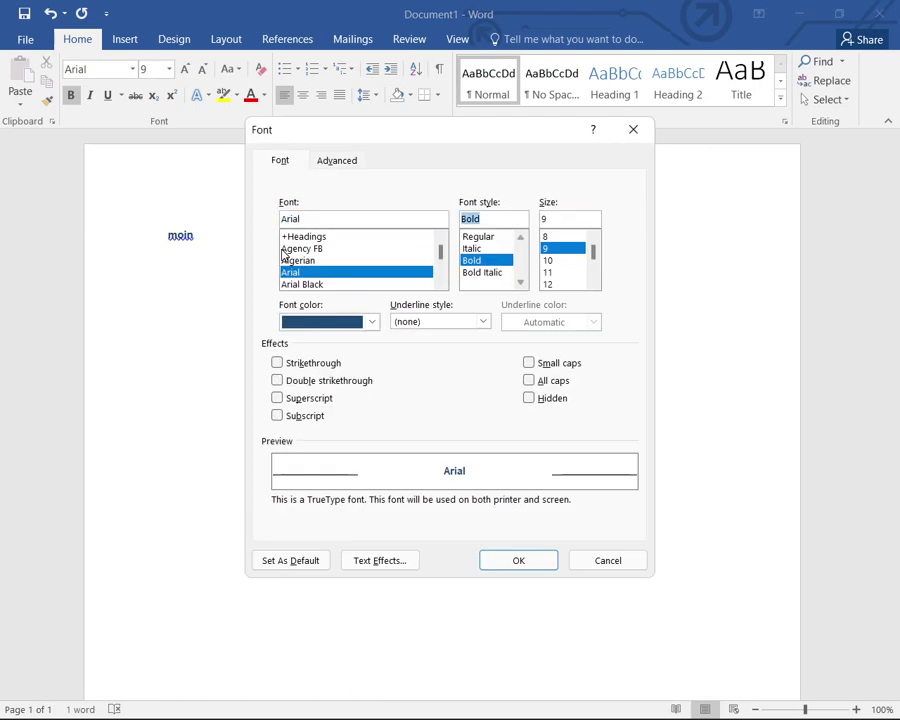
key(Tab)
key(Tab)
key(Tab)
key(alt+Down)
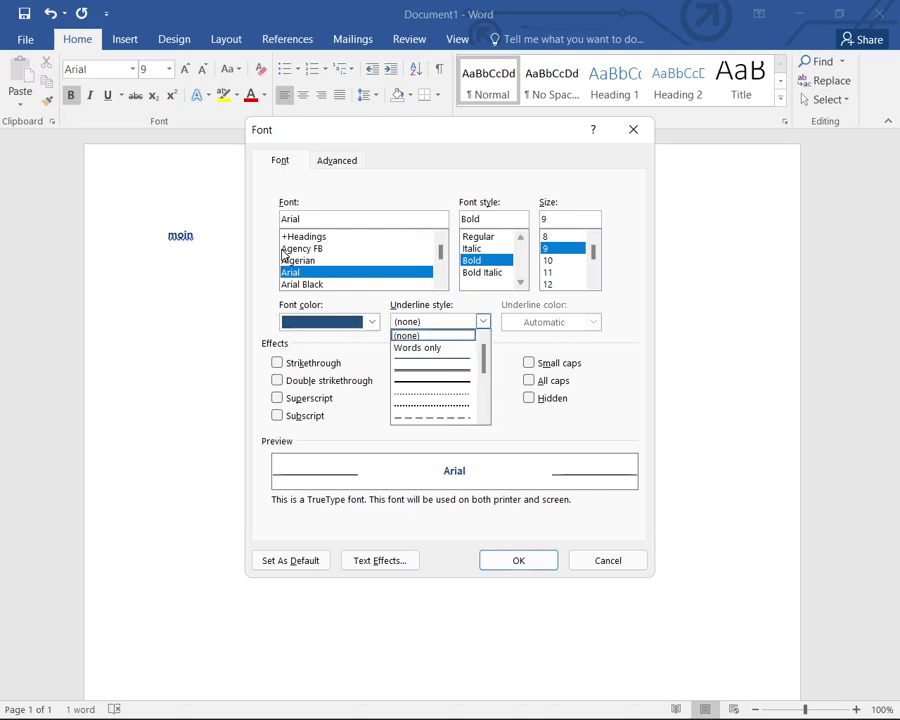
key(Tab)
key(Tab)
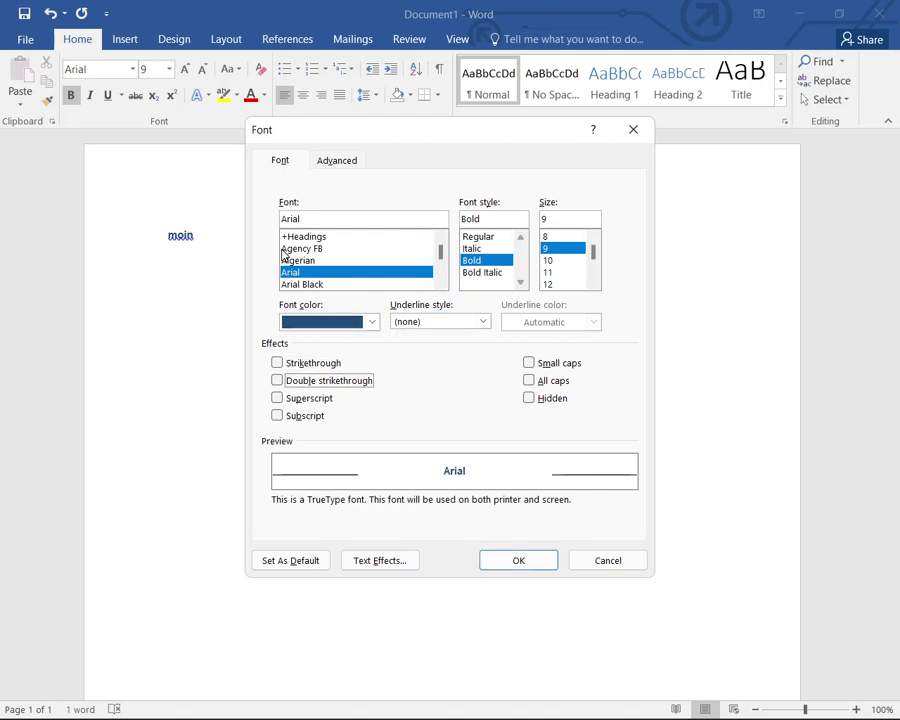
key(Tab)
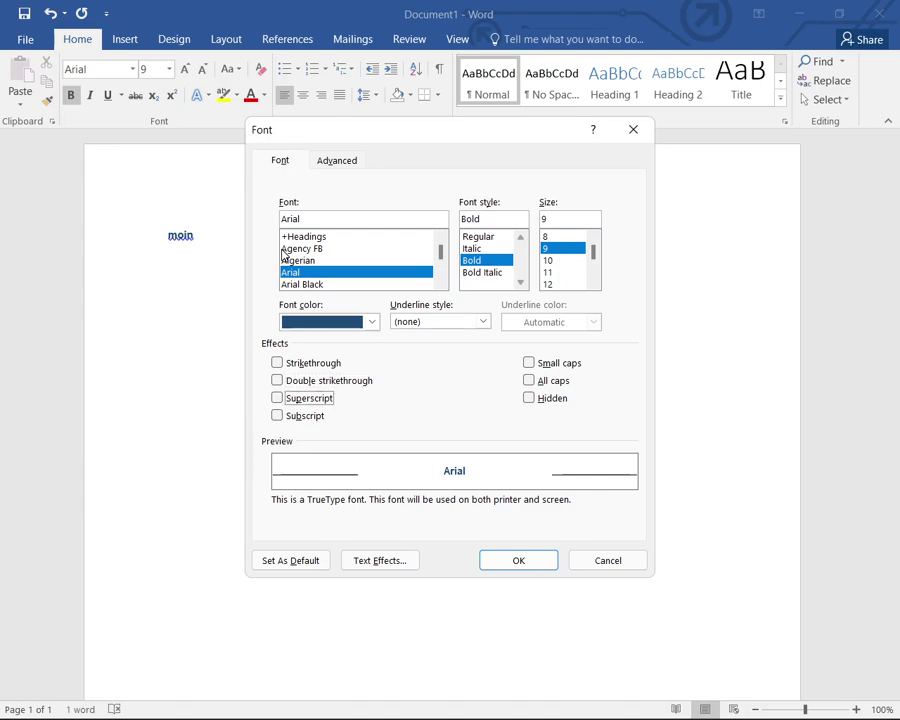
key(Tab)
key(Tab)
key(shift+Tab)
key(shift+Tab)
key(shift+Tab)
key(shift+Tab)
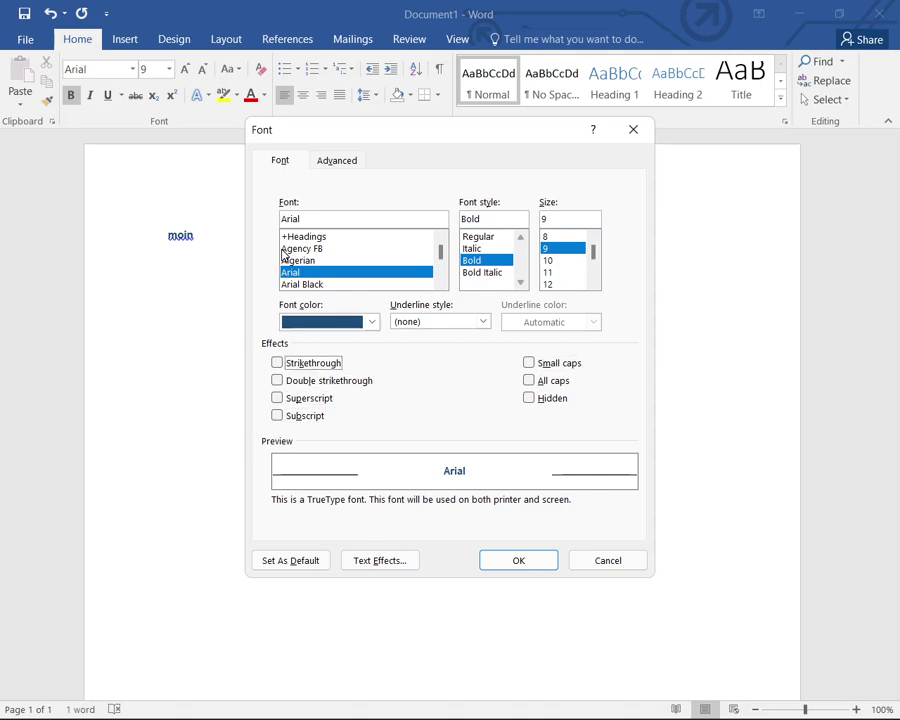
key(shift+Tab)
- Preview the words-only, single and thick underlines, then choose the dotted underline
key(alt+Down)
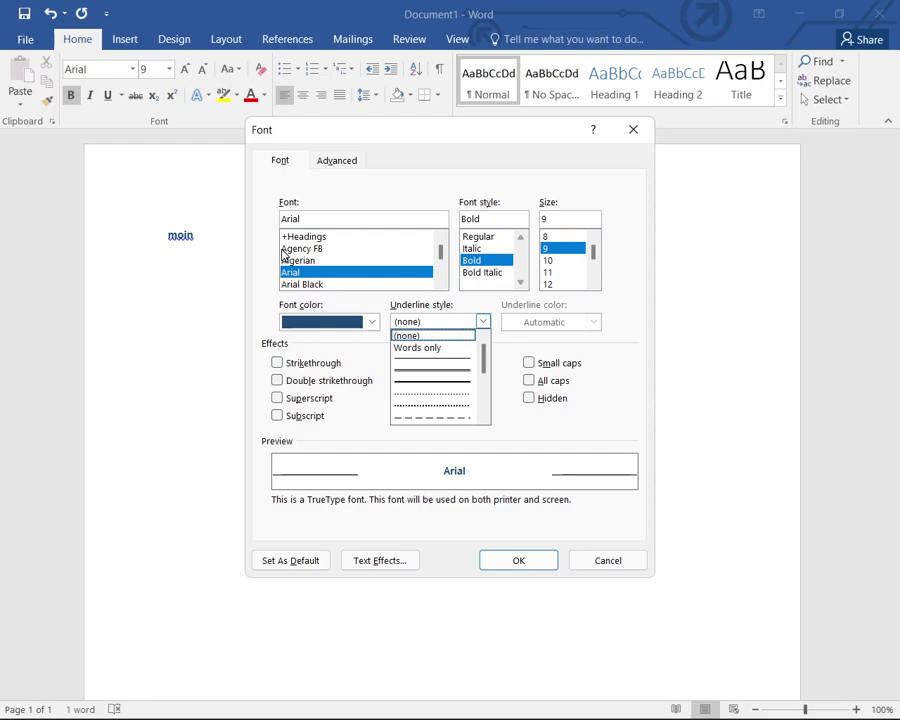
key(Down)
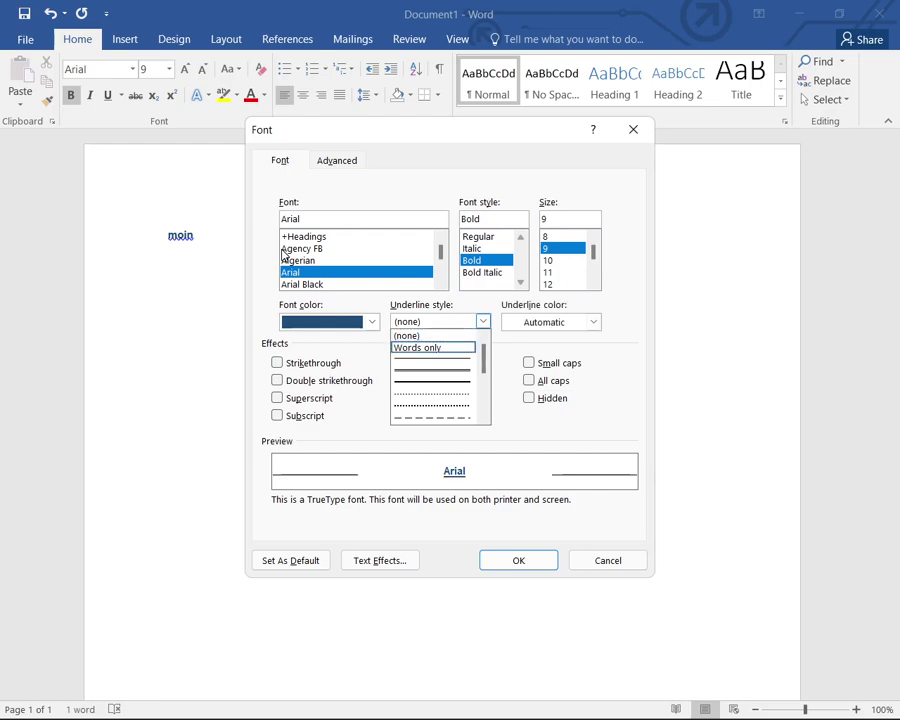
key(Down)
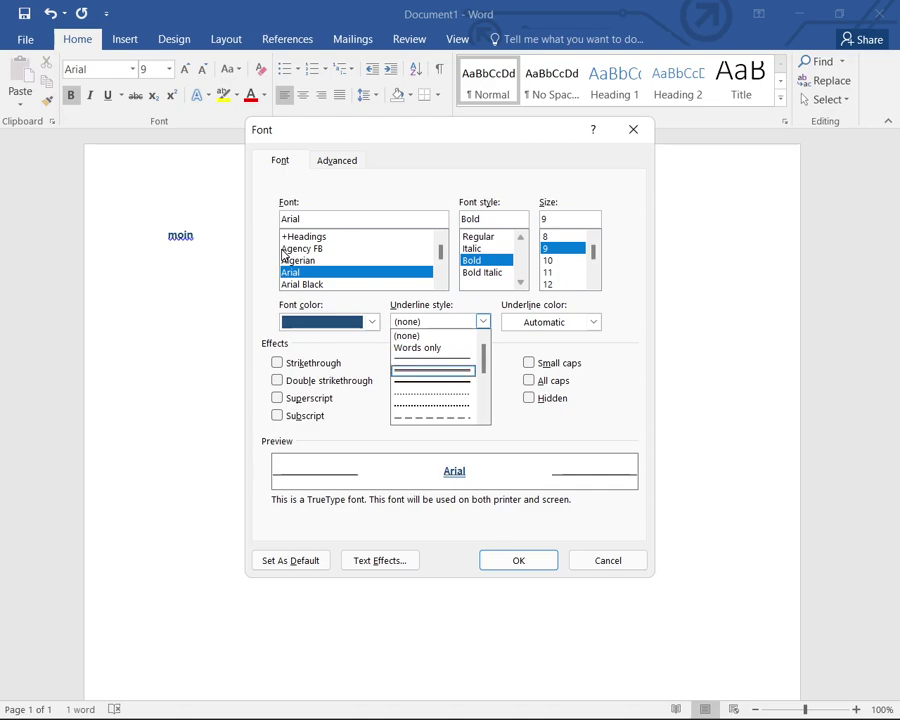
key(Down)
key(Down)
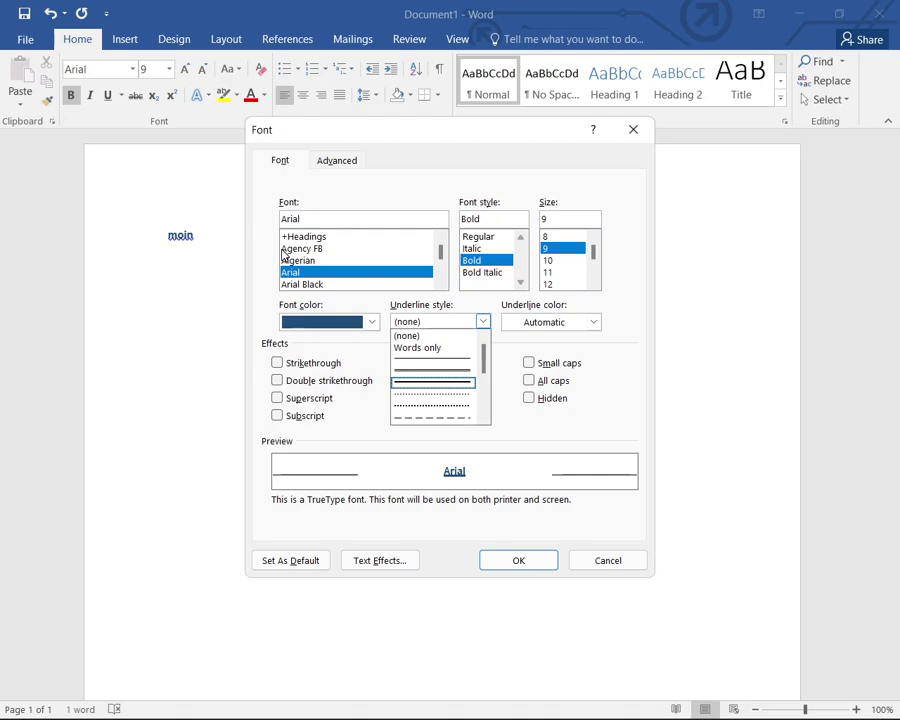
key(Down)
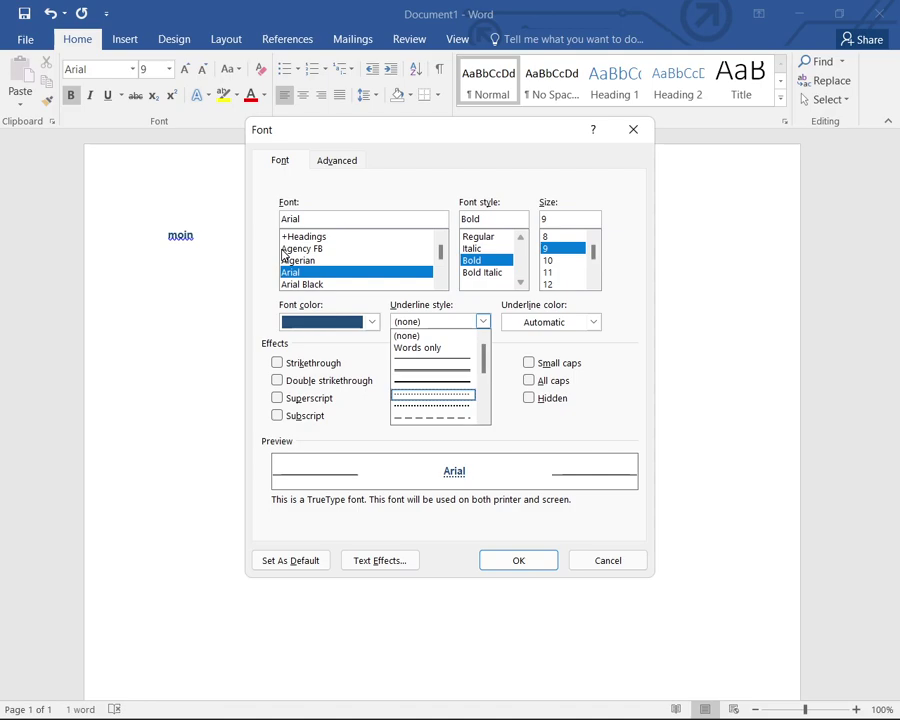
key(Tab)
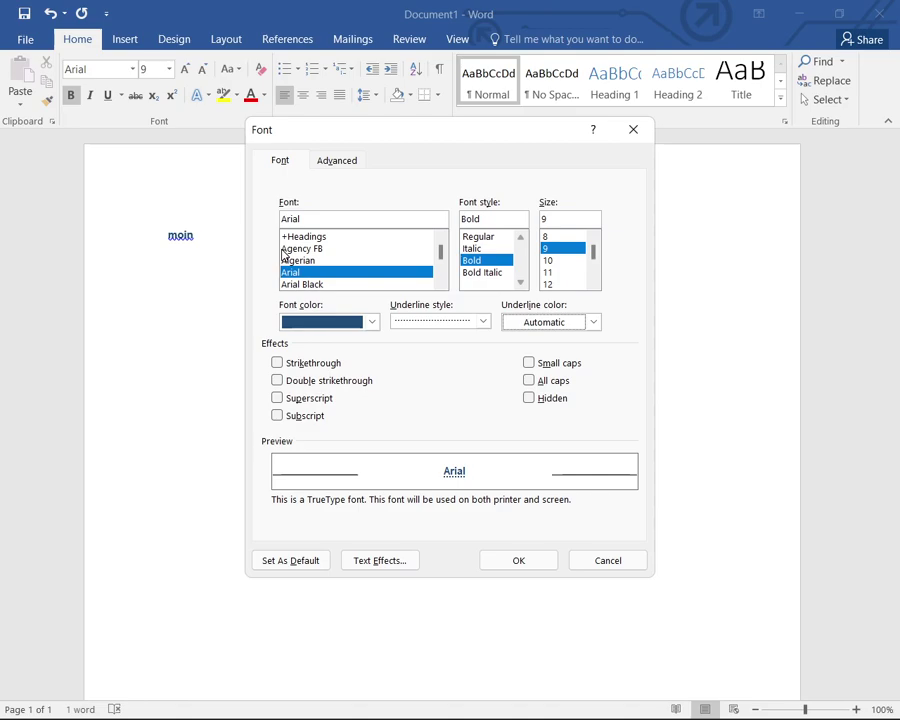
- Browse the underline colour swatches and keep the underline colour at Automatic
key(alt+Down)
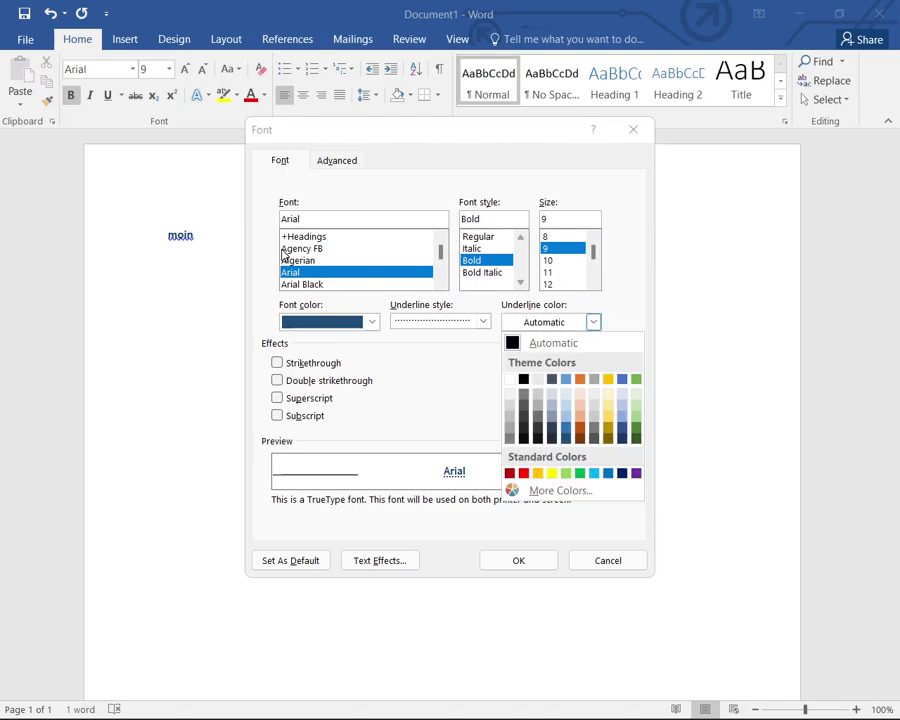
key(Down)
key(Down)
key(Down)
key(Left)
key(Left)
key(Down)
key(Down)
key(Right)
key(Right)
key(Escape)
- Move past the effect options and close the Font dialog, applying the dotted underline
key(Tab)
key(Tab)
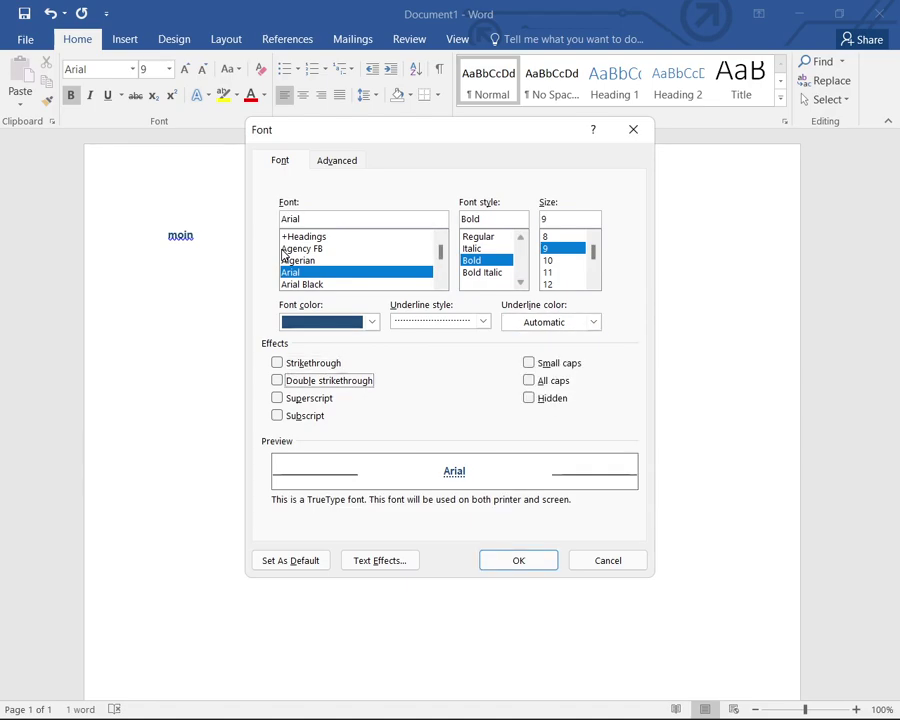
key(Tab)
key(Tab)
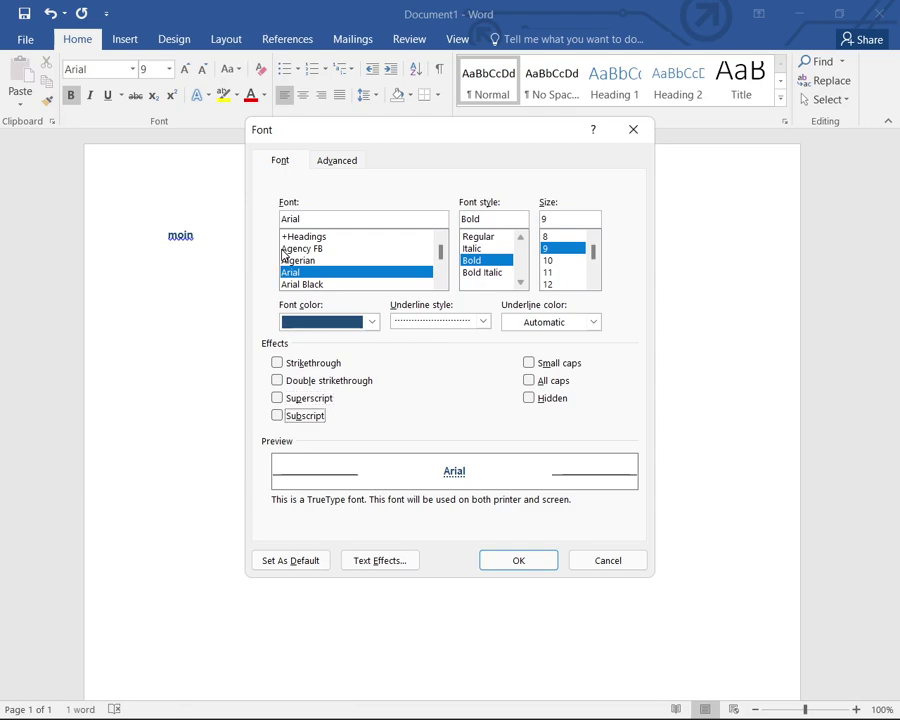
key(Tab)
key(Tab)
key(Tab)
key(Tab)
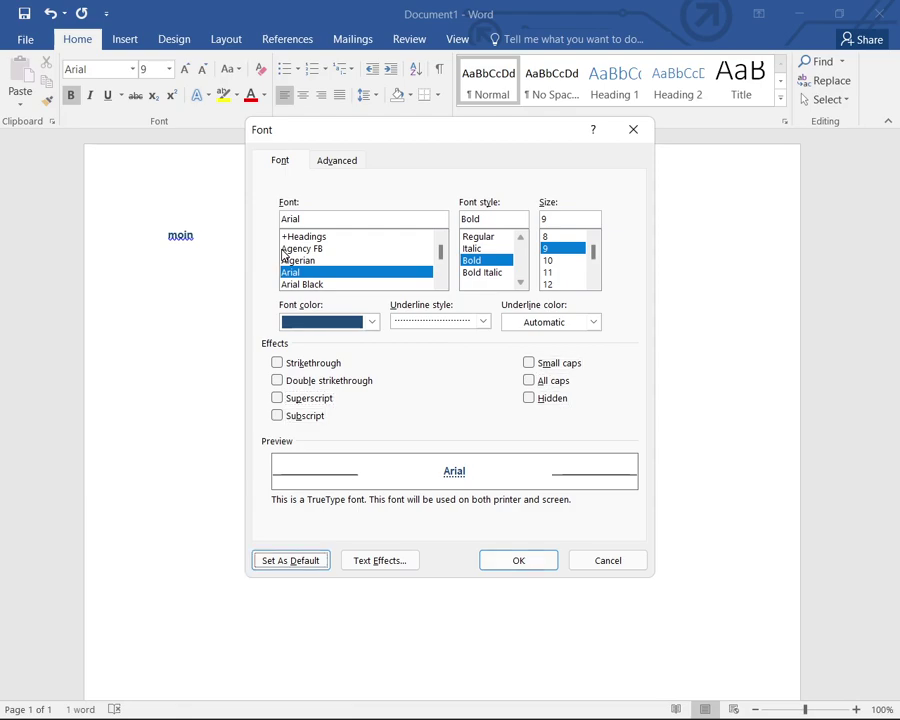
key(Tab)
key(Tab)
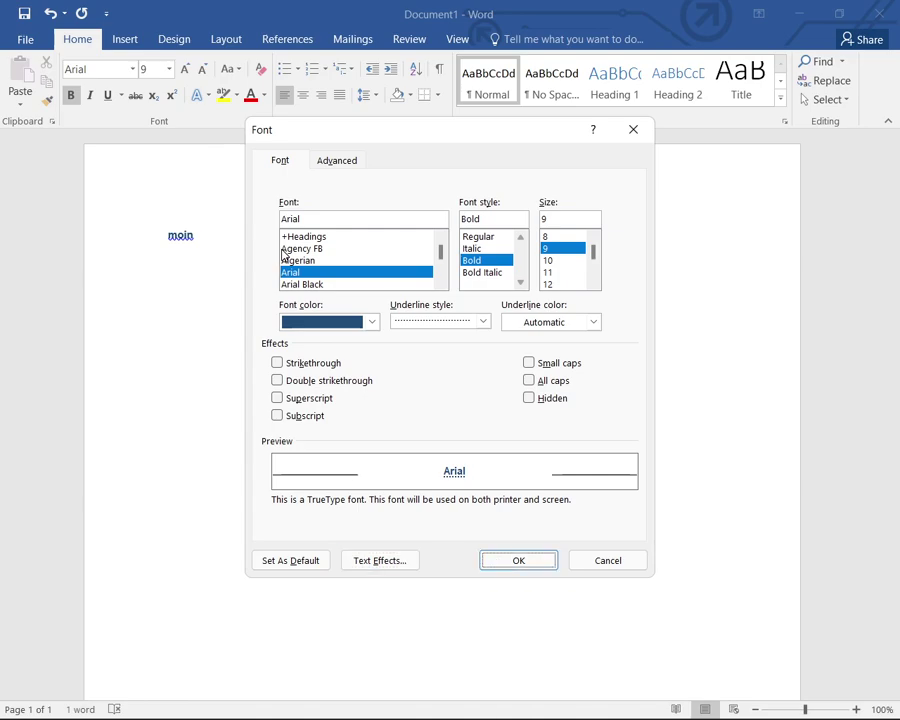
key(Return)
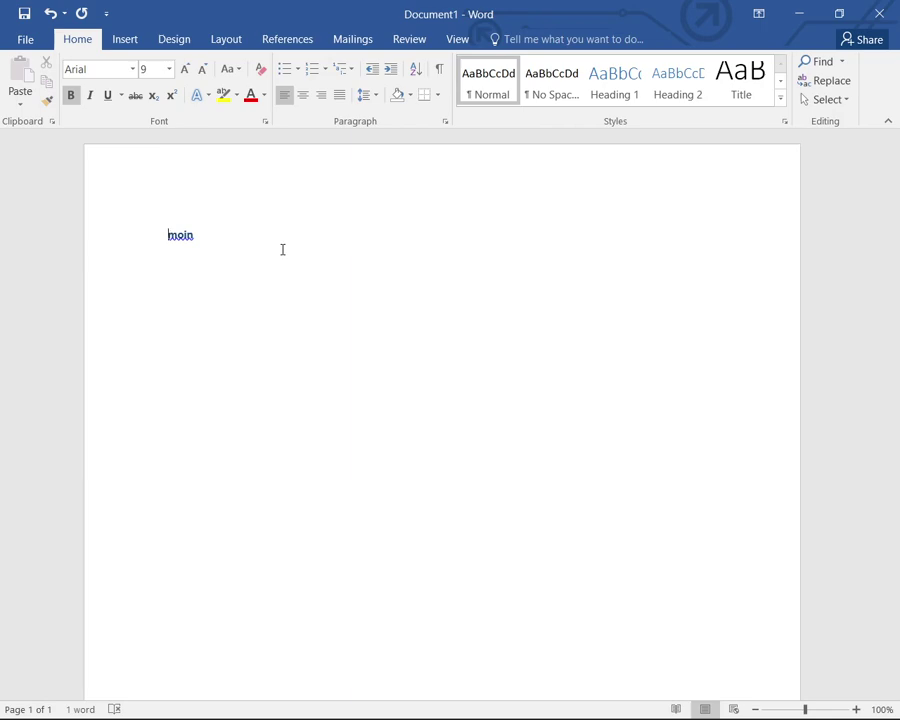
- Reopen the Font dialog to check Arial, Bold, 9 pt, dark blue with no underline
key(ctrl+d)
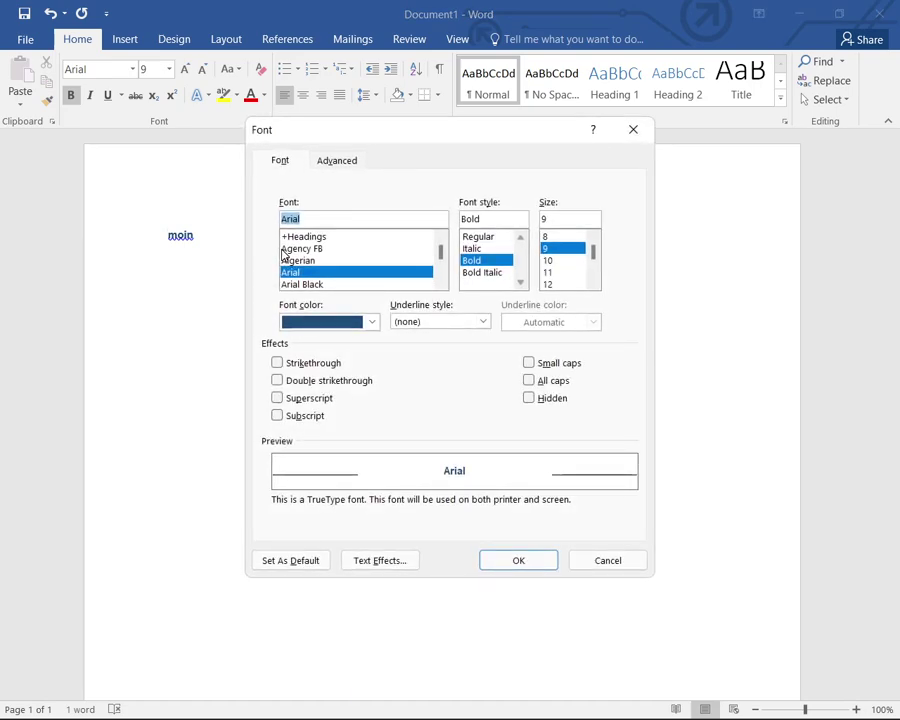
key(Tab)
key(Tab)
key(Tab)
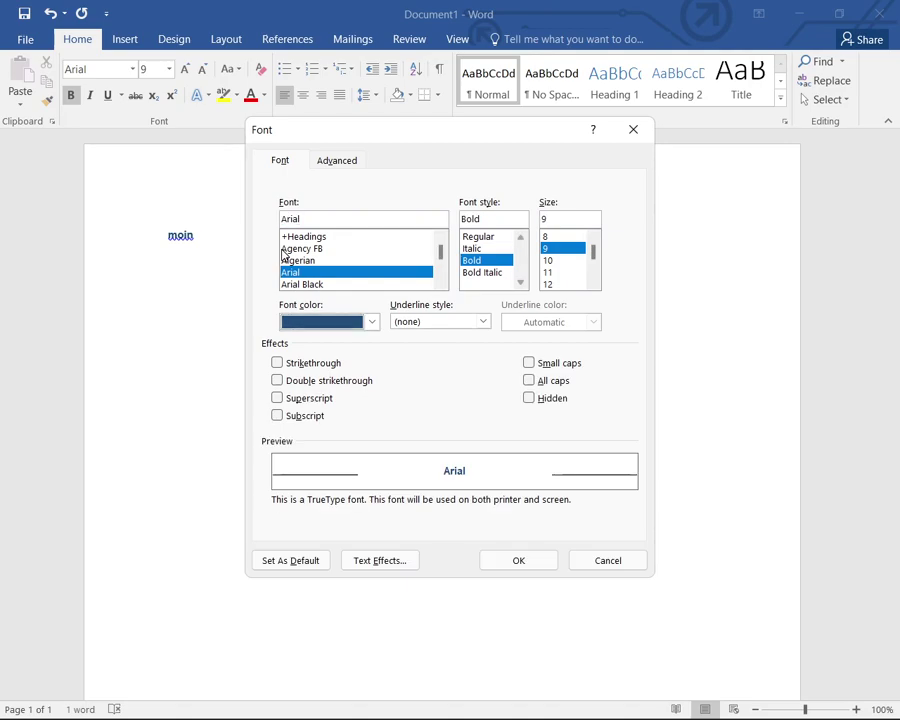
key(Tab)
key(Tab)
key(Tab)
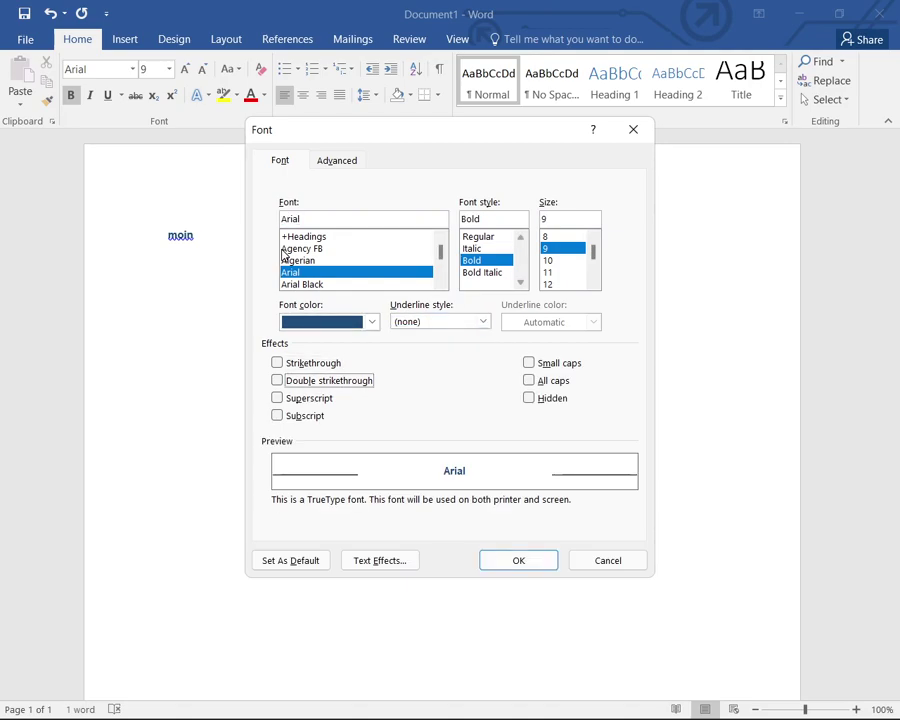
key(Tab)
key(Tab)
key(Tab)
key(Tab)
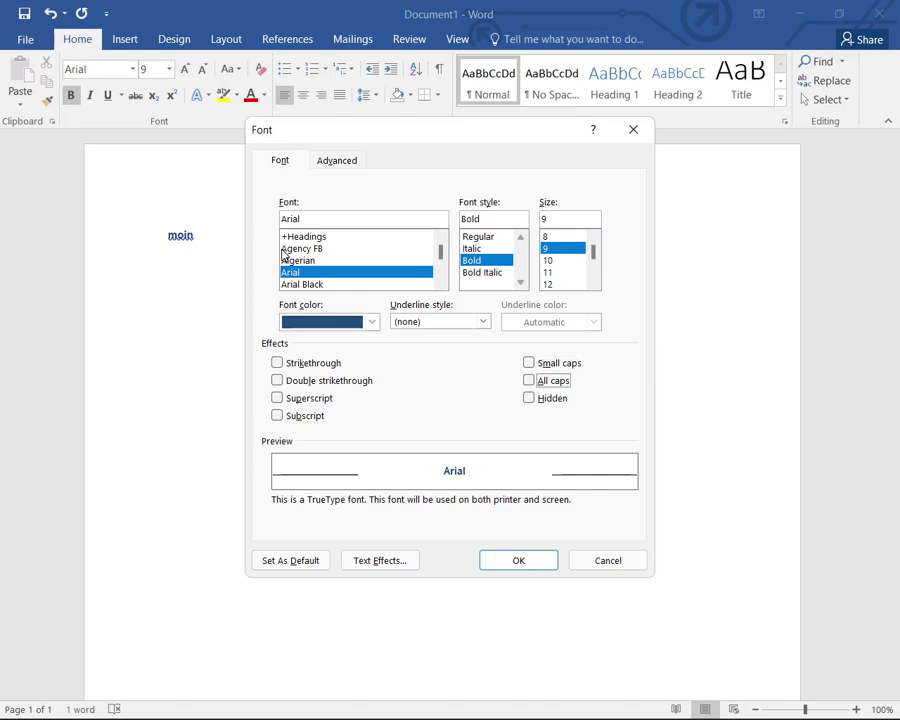
- Step back and forth through the Effects checkboxes without changing any of them
key(shift+Tab)
key(shift+Tab)
key(shift+Tab)
key(shift+Tab)
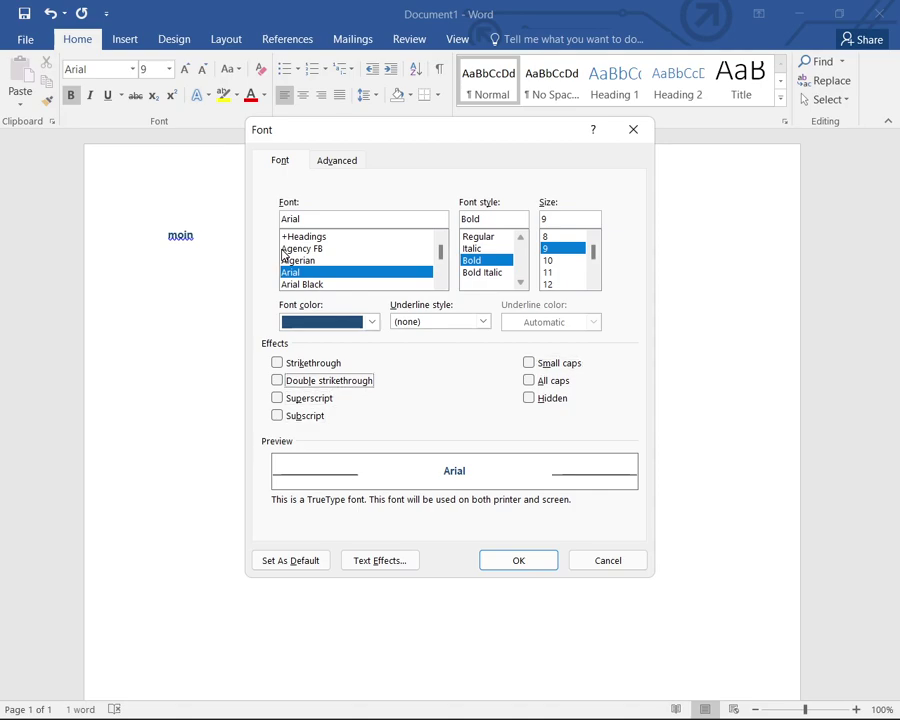
key(shift+Tab)
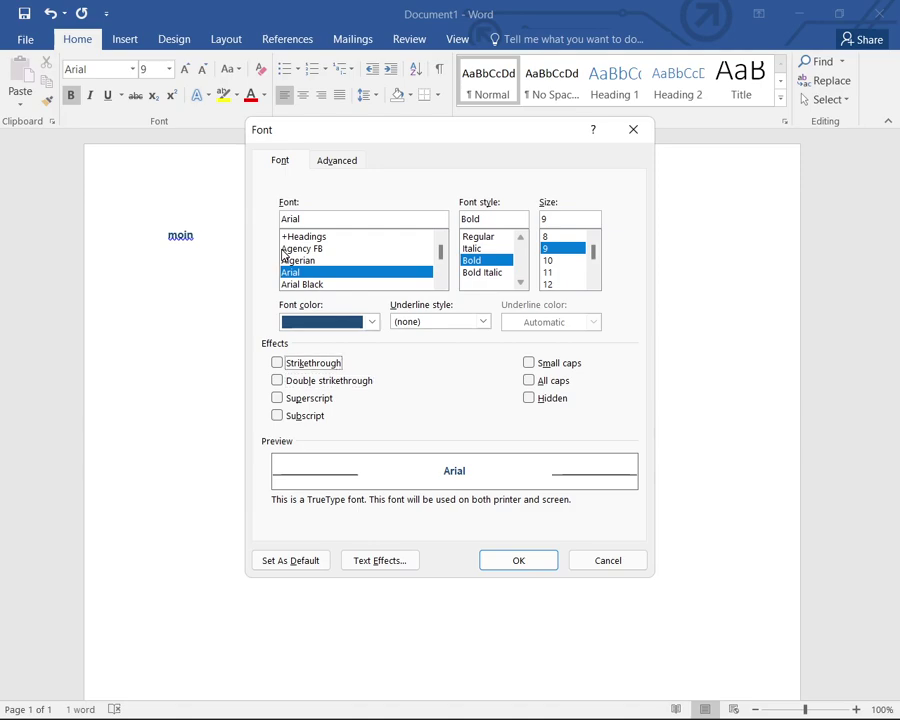
key(Tab)
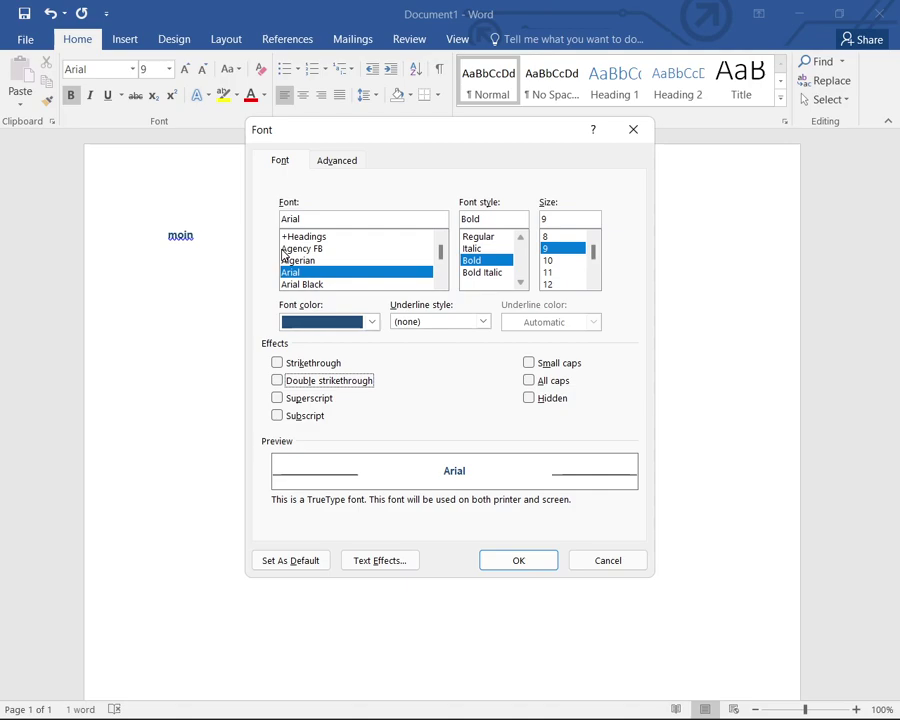
key(Tab)
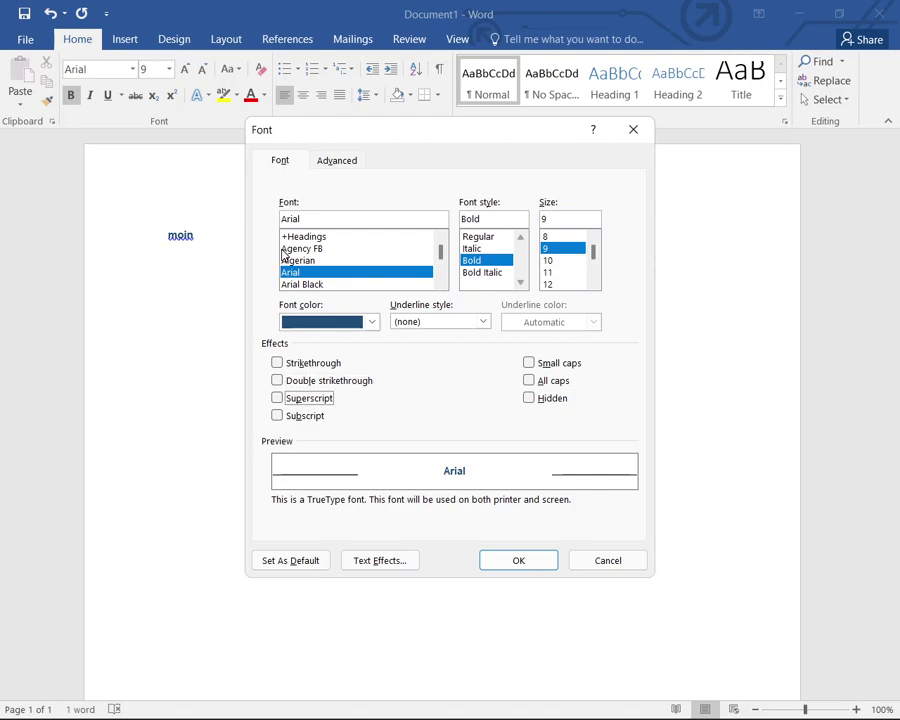
key(shift+Tab)
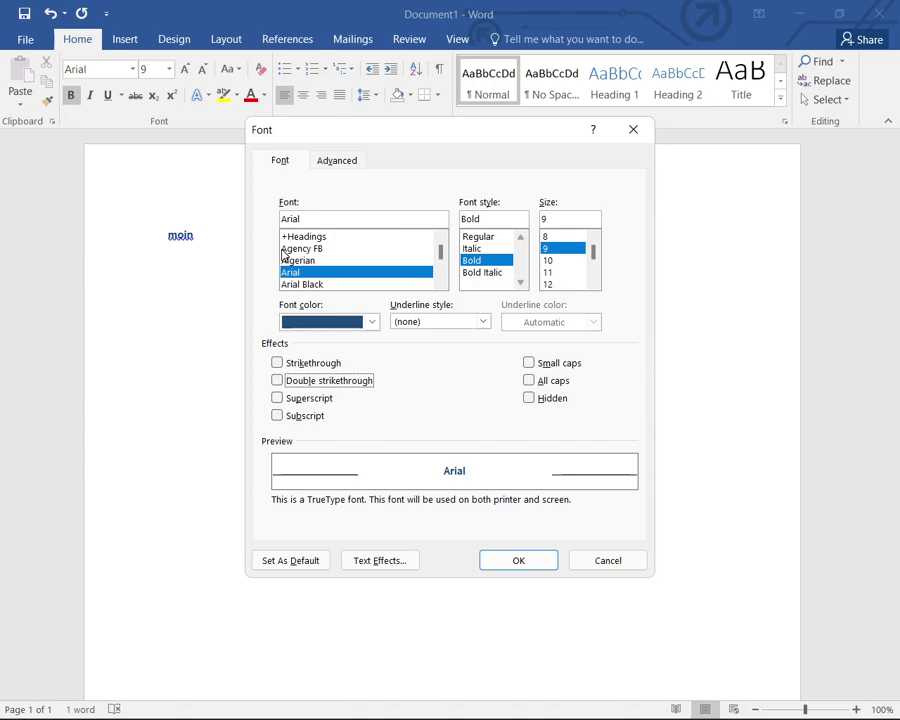
key(Tab)
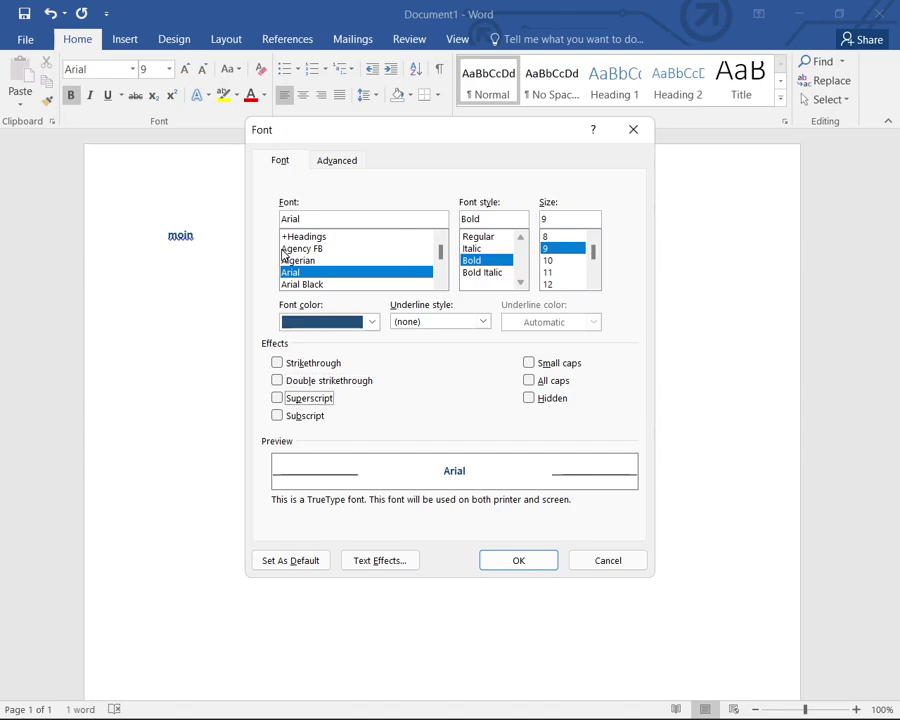
key(Tab)
key(Tab)
key(shift+Tab)
key(Tab)
key(Tab)
key(Tab)
key(Tab)
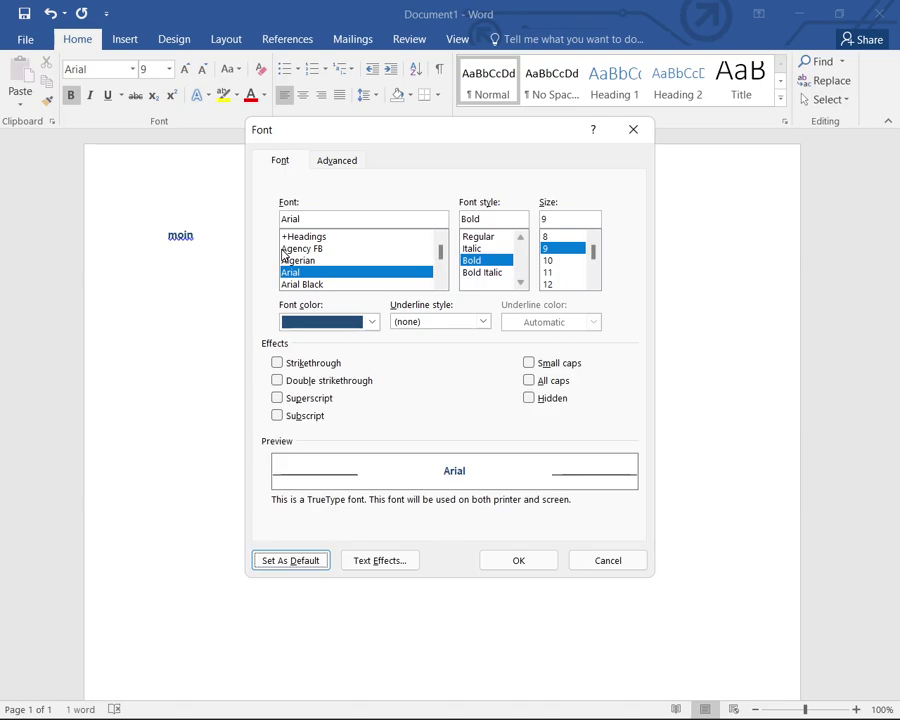
- Confirm the Font dialog with OK, returning to the page with dark blue 'moin'
key(Tab)
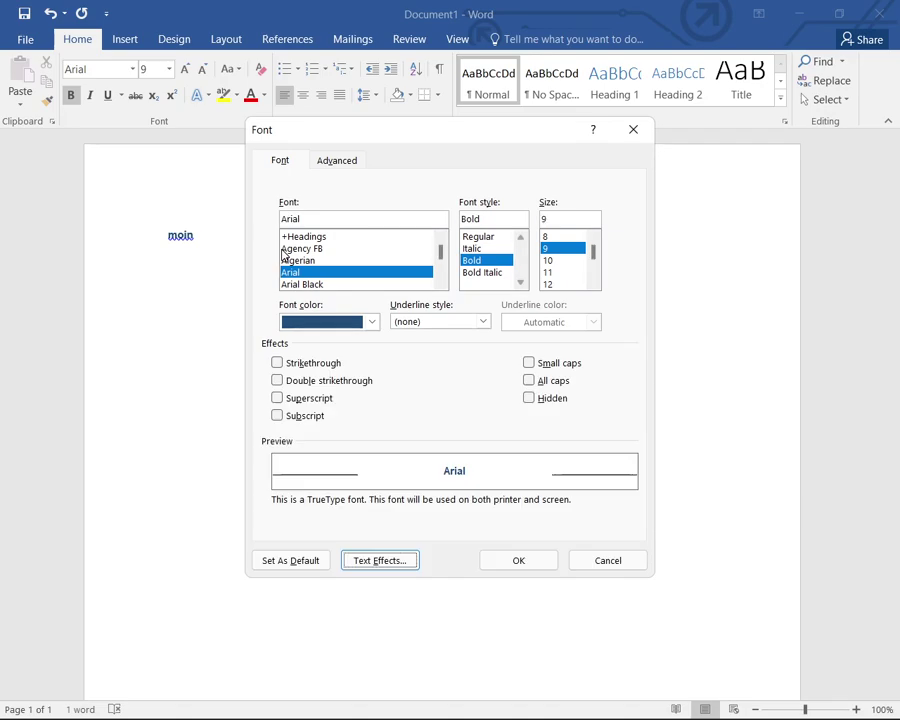
key(Tab)
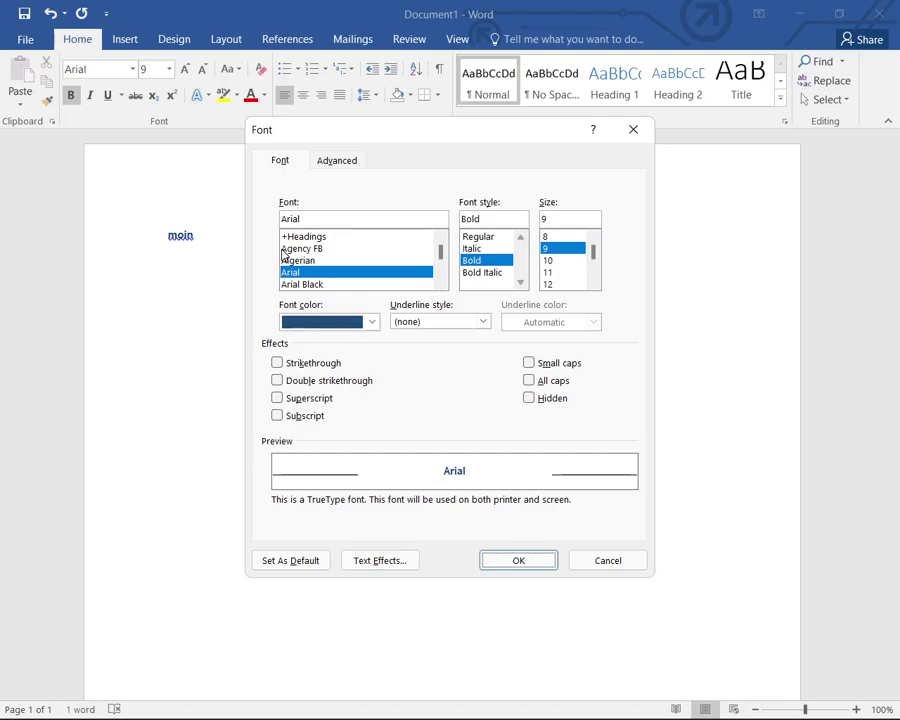
key(Tab)
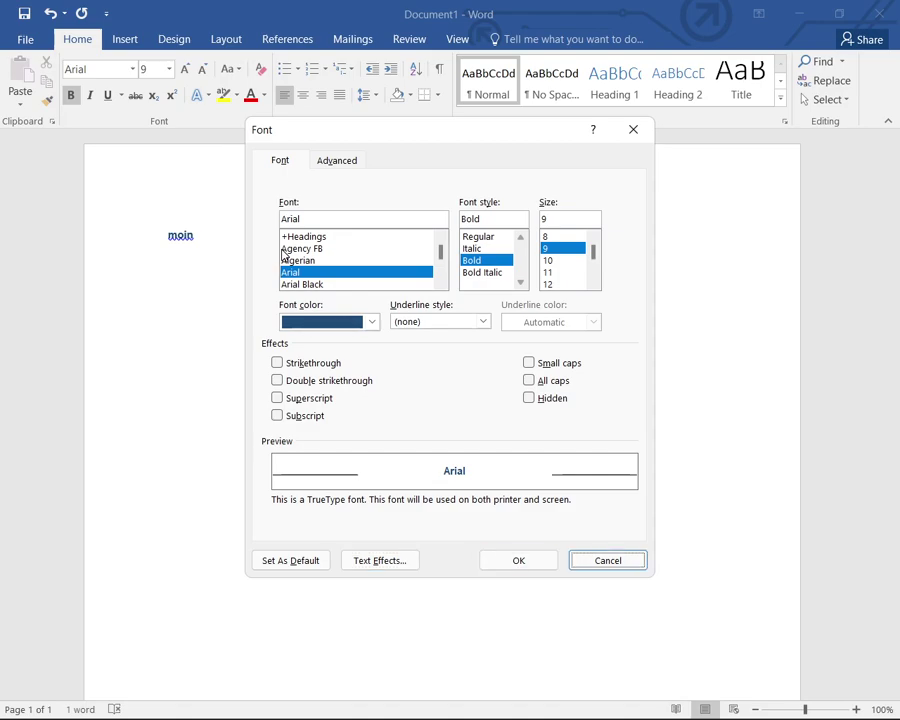
key(shift+Tab)
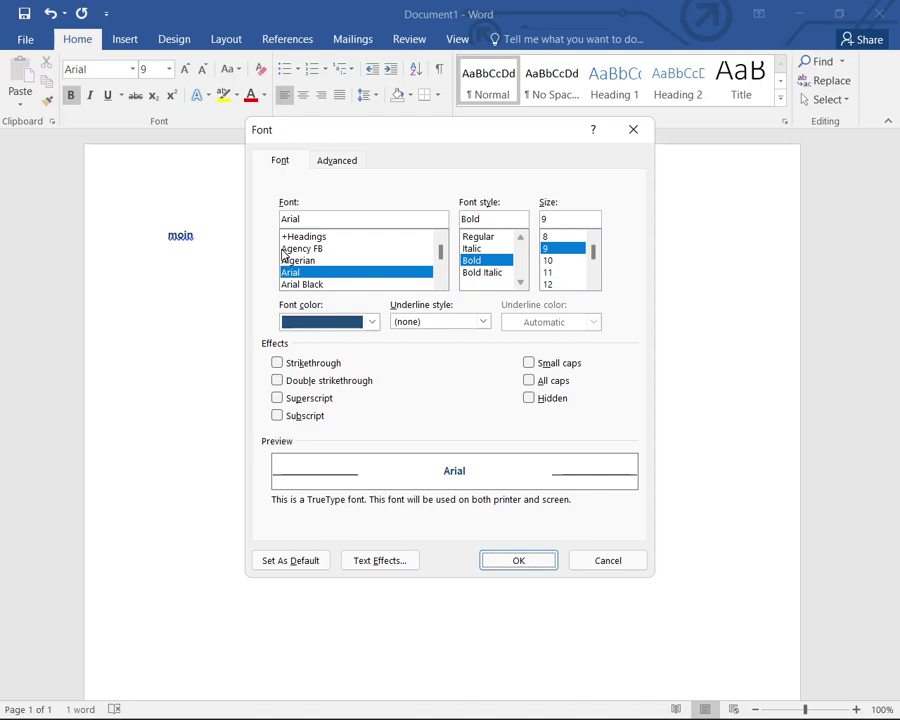
key(Return)
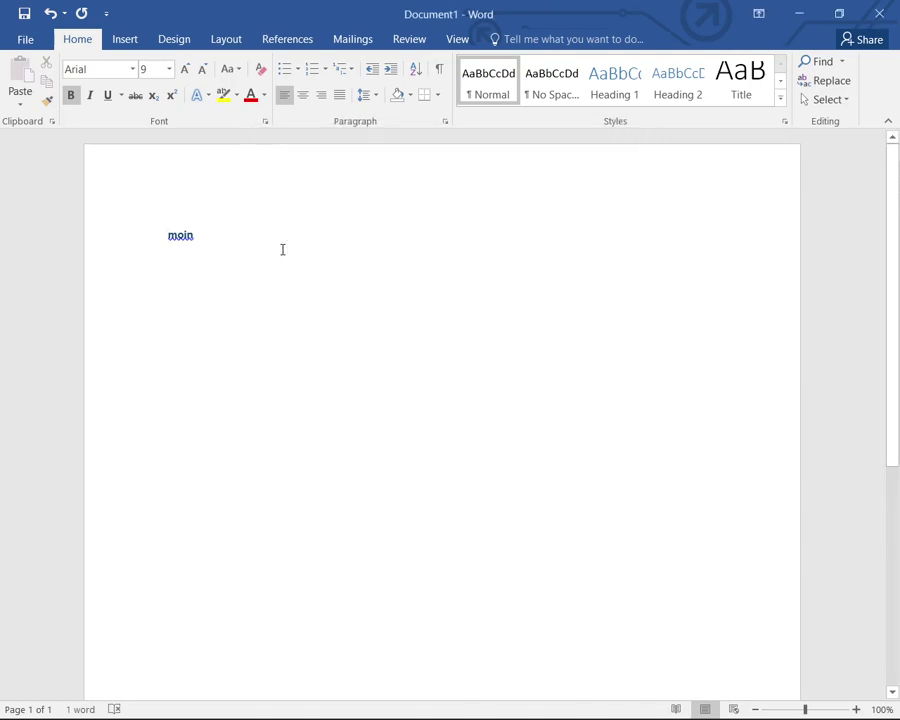